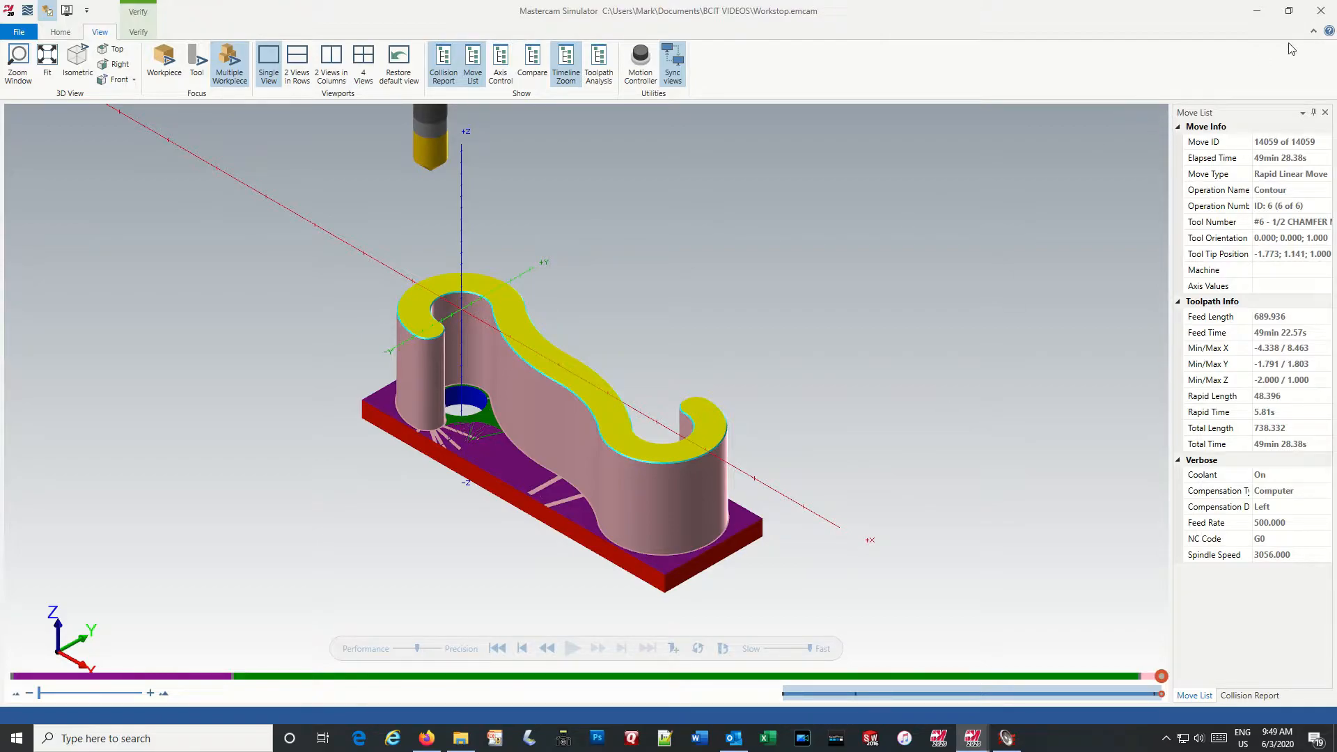
Step: Close the simulation and create a new plane from the part's flat underside face, set as WCS, Cplane and Tplane
{"action": "left_click", "coordinate": [1321, 11]}
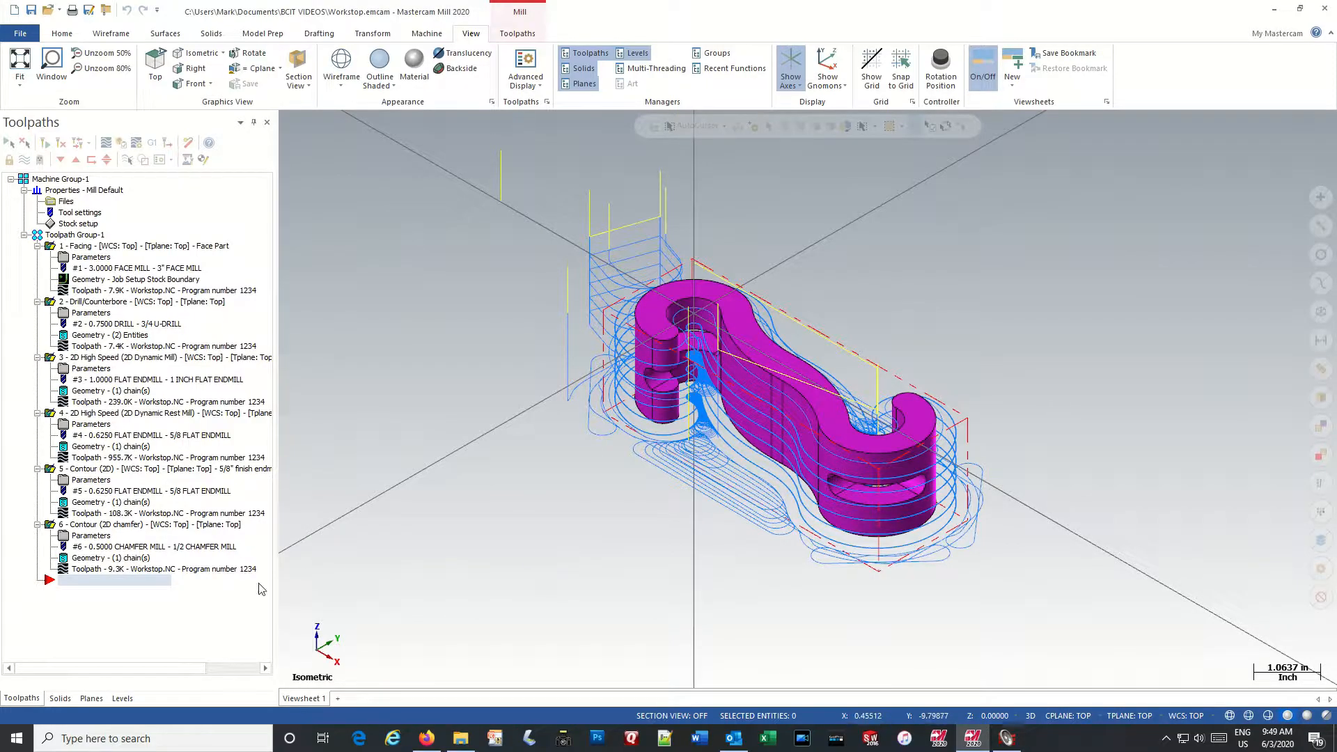
{"action": "left_click", "coordinate": [92, 700]}
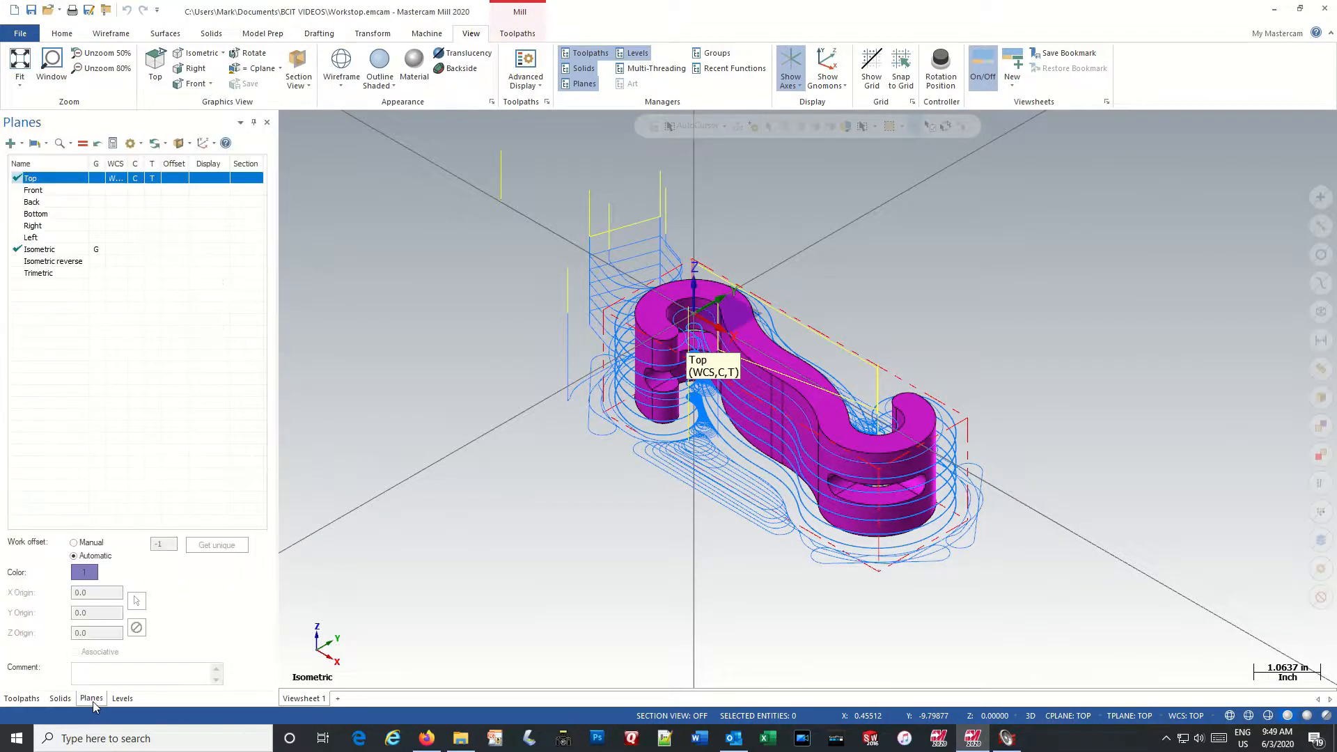
{"action": "left_click", "coordinate": [10, 144]}
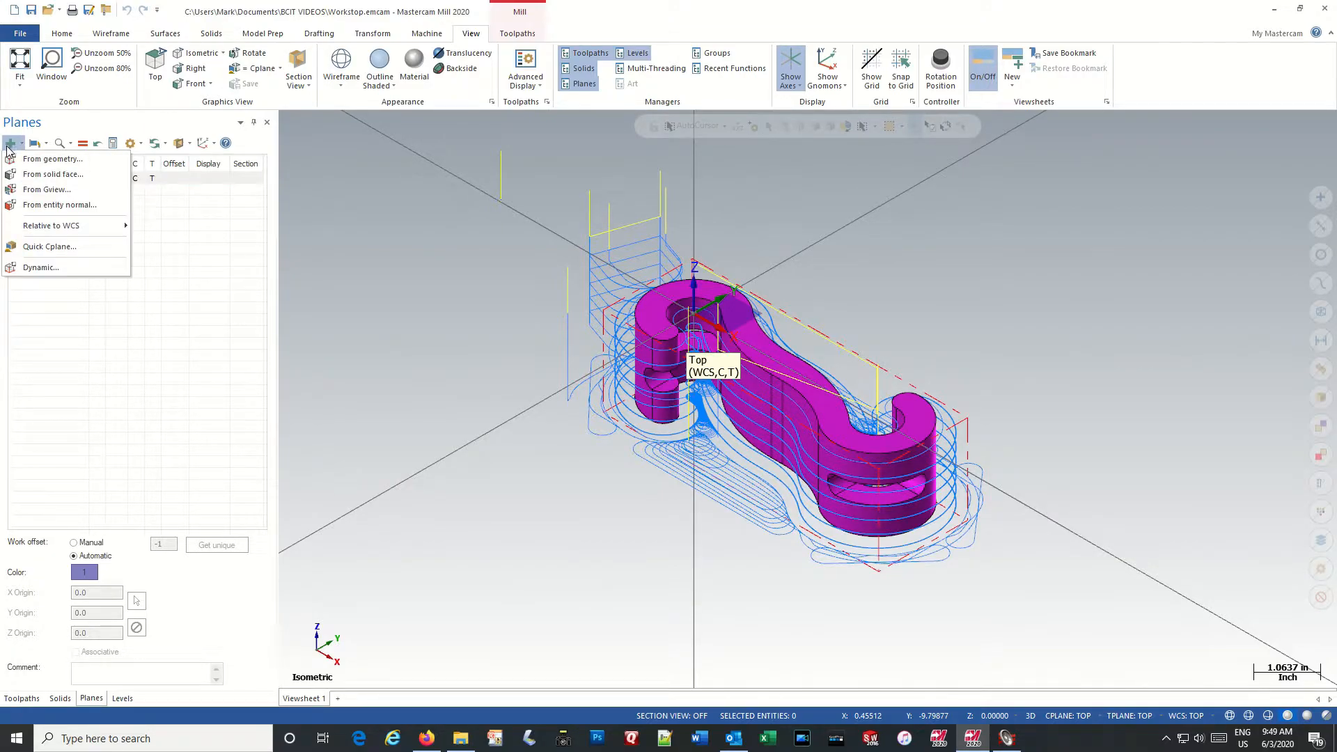
{"action": "left_click", "coordinate": [43, 177]}
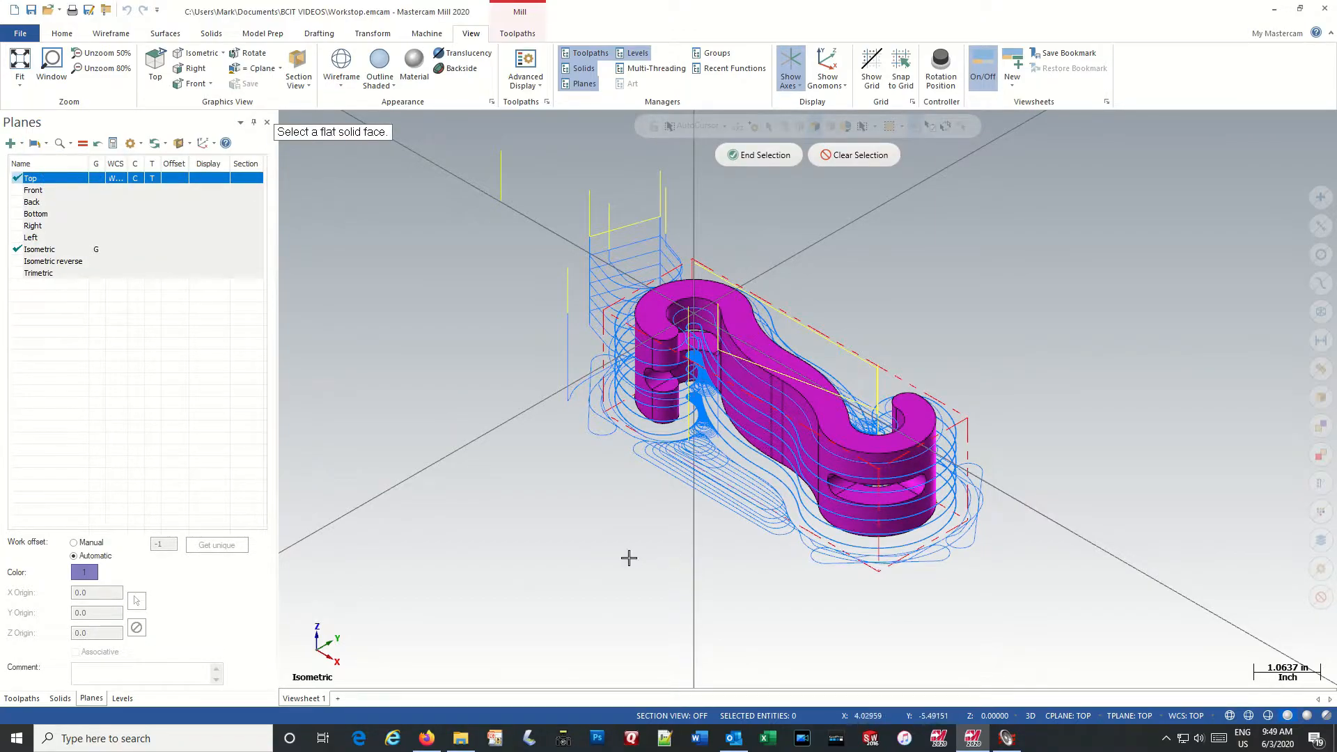
{"action": "middle_click_drag", "start_coordinate": [638, 486], "coordinate": [666, 453]}
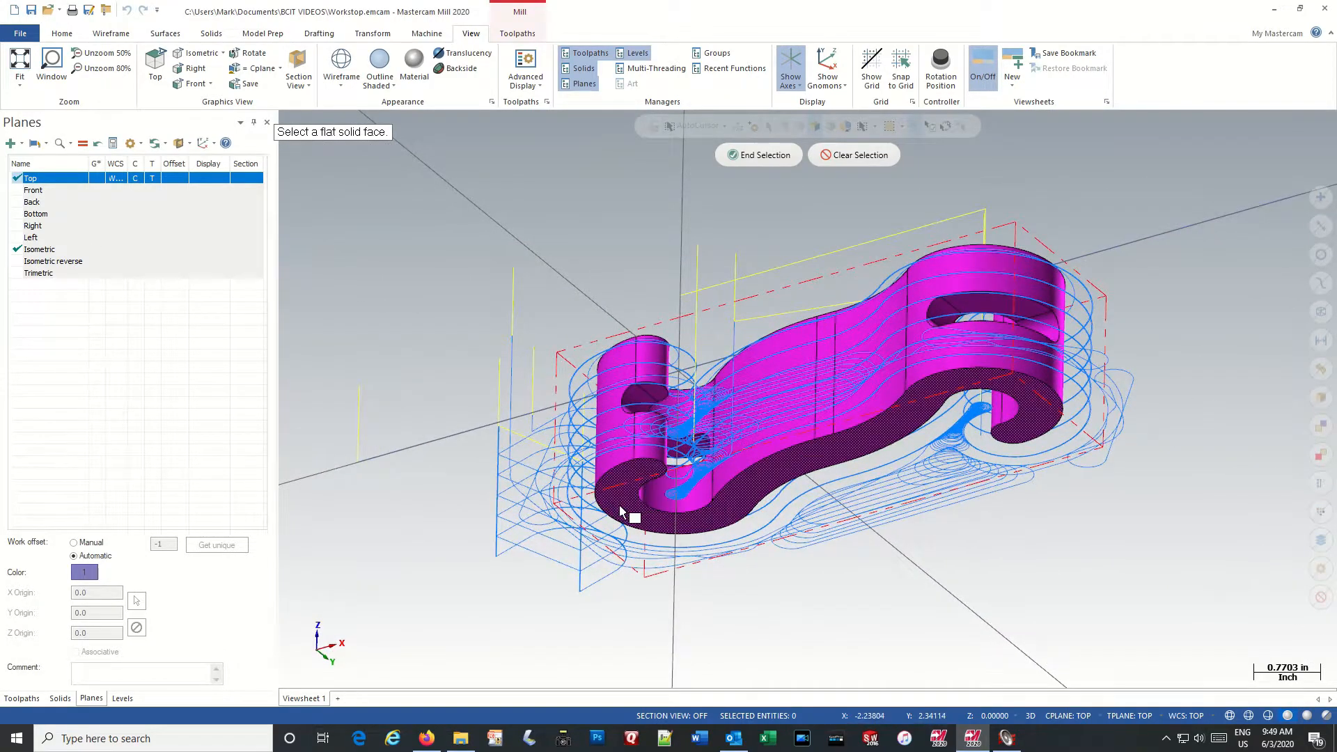
{"action": "left_click", "coordinate": [653, 460]}
{"action": "left_click_drag", "start_coordinate": [625, 478], "coordinate": [369, 431]}
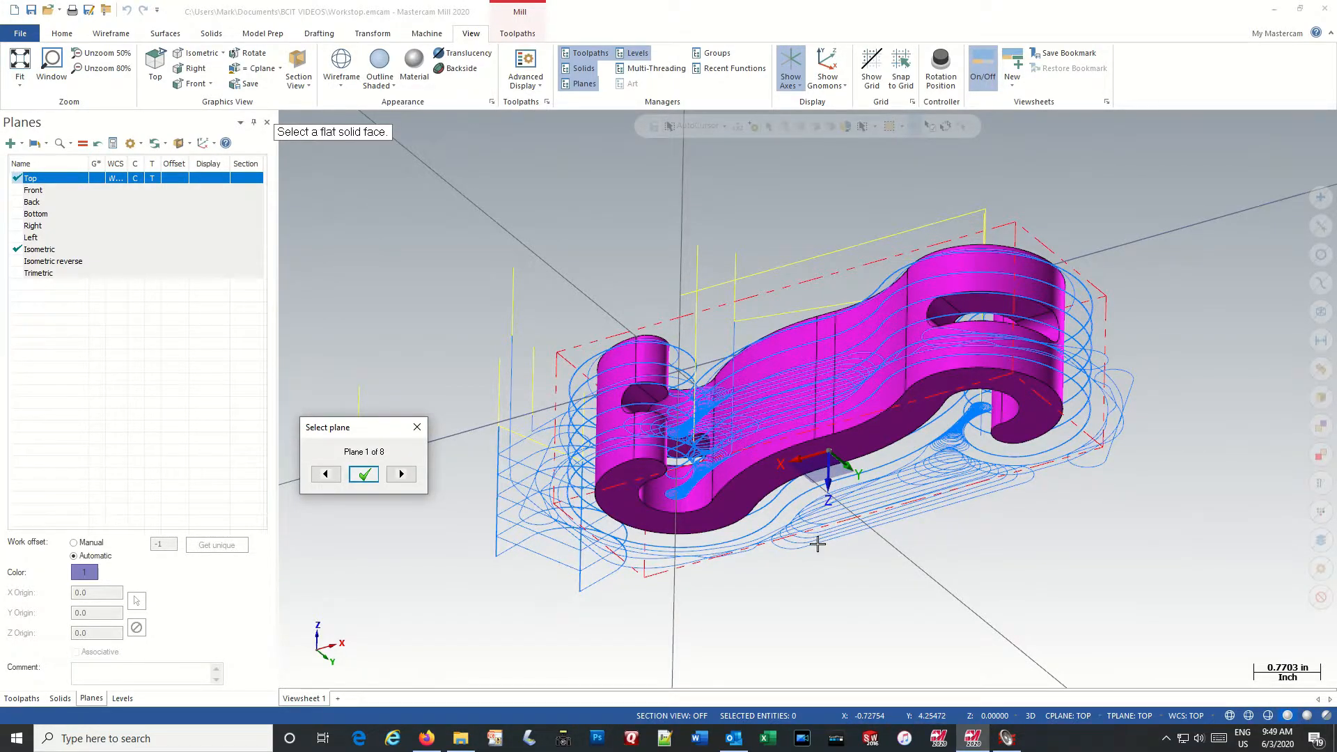
{"action": "left_click", "coordinate": [364, 476]}
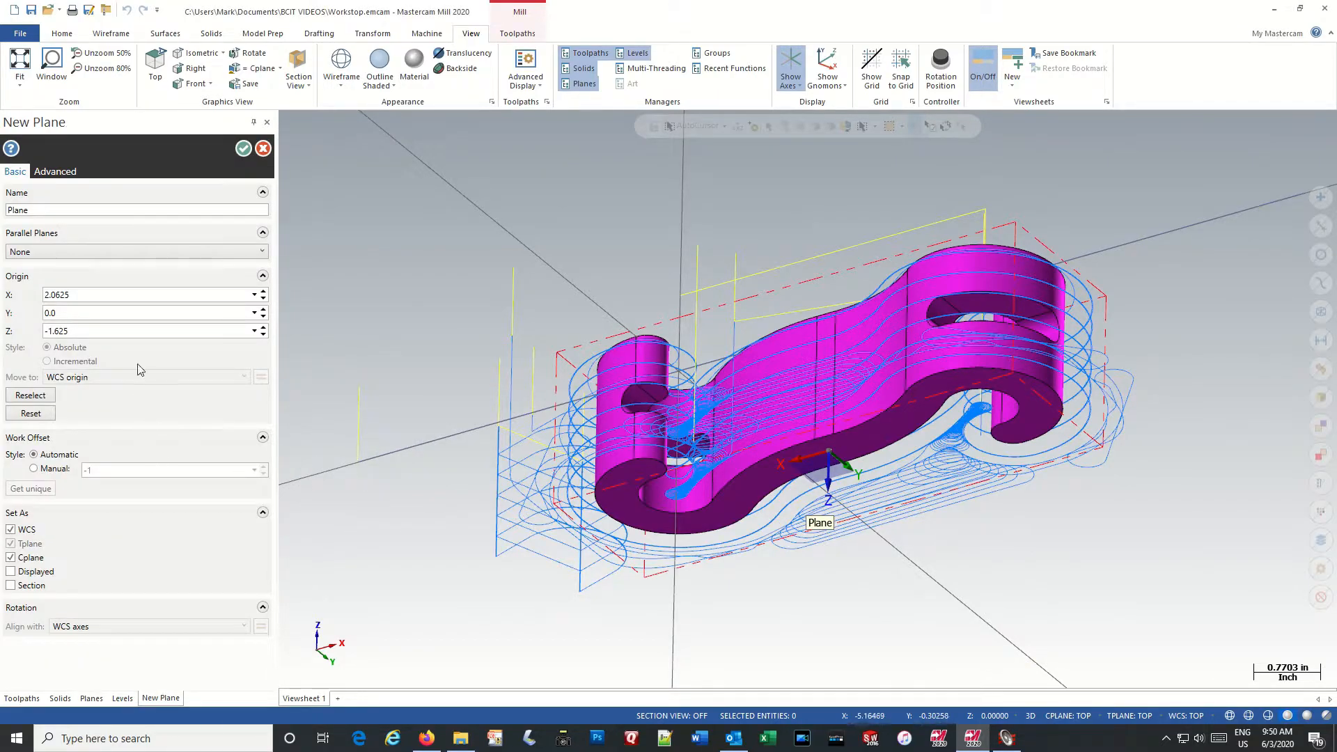
{"action": "left_click", "coordinate": [242, 149]}
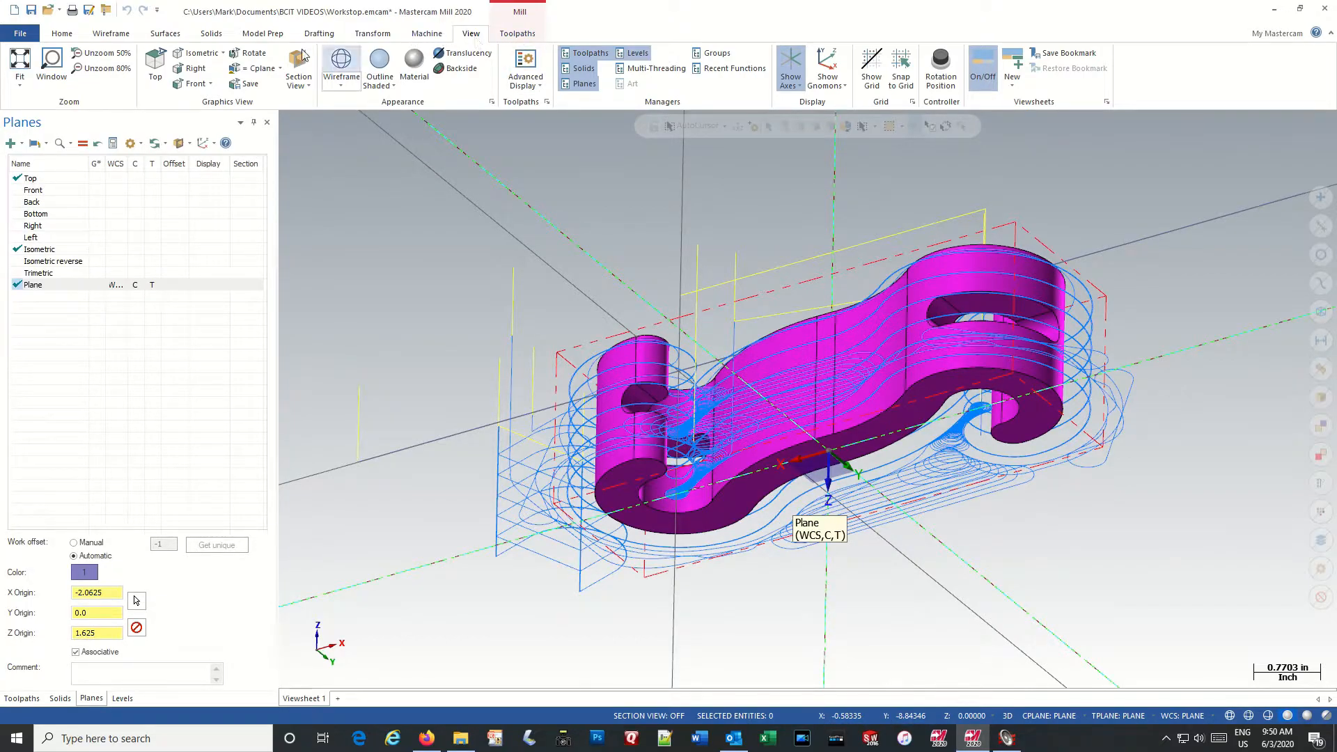
{"action": "left_click", "coordinate": [156, 63]}
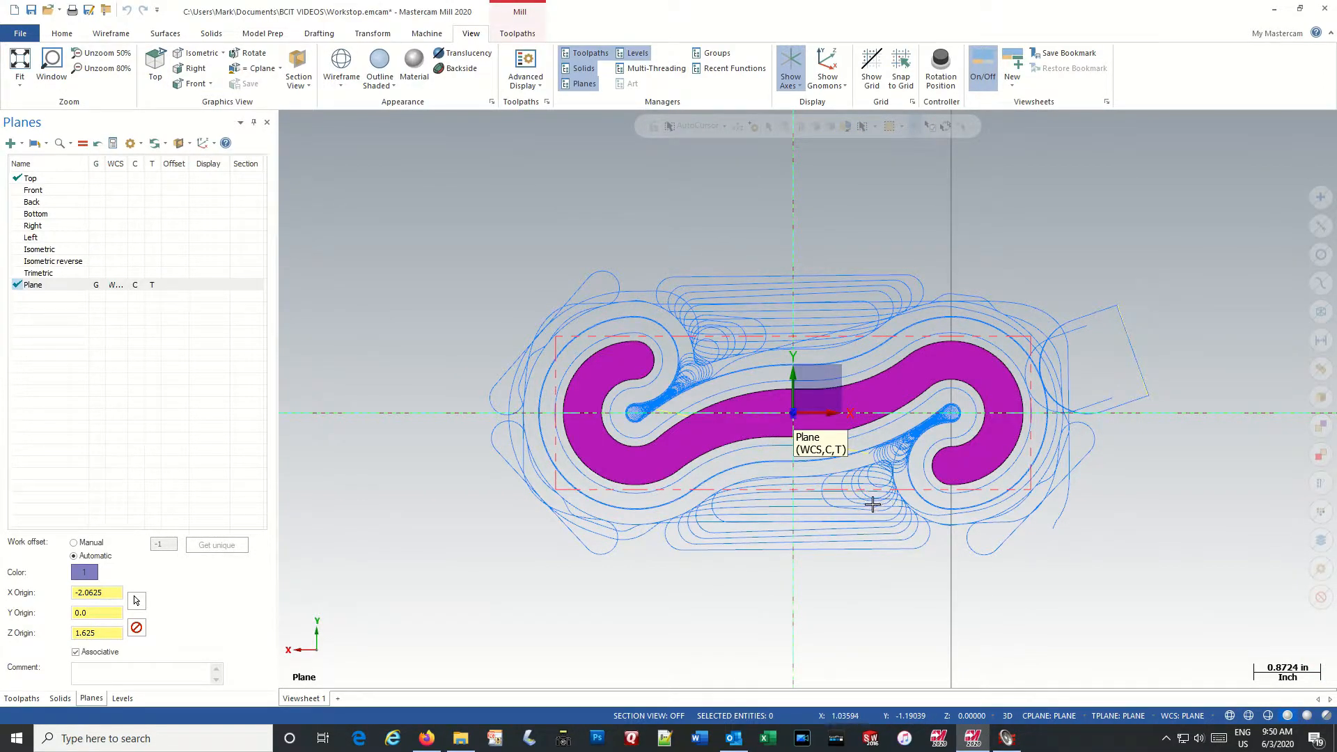
{"action": "mouse_move", "coordinate": [851, 534]}
{"action": "middle_mouse_down"}
{"action": "mouse_move", "coordinate": [846, 418]}
{"action": "mouse_move", "coordinate": [857, 467]}
{"action": "middle_mouse_up"}
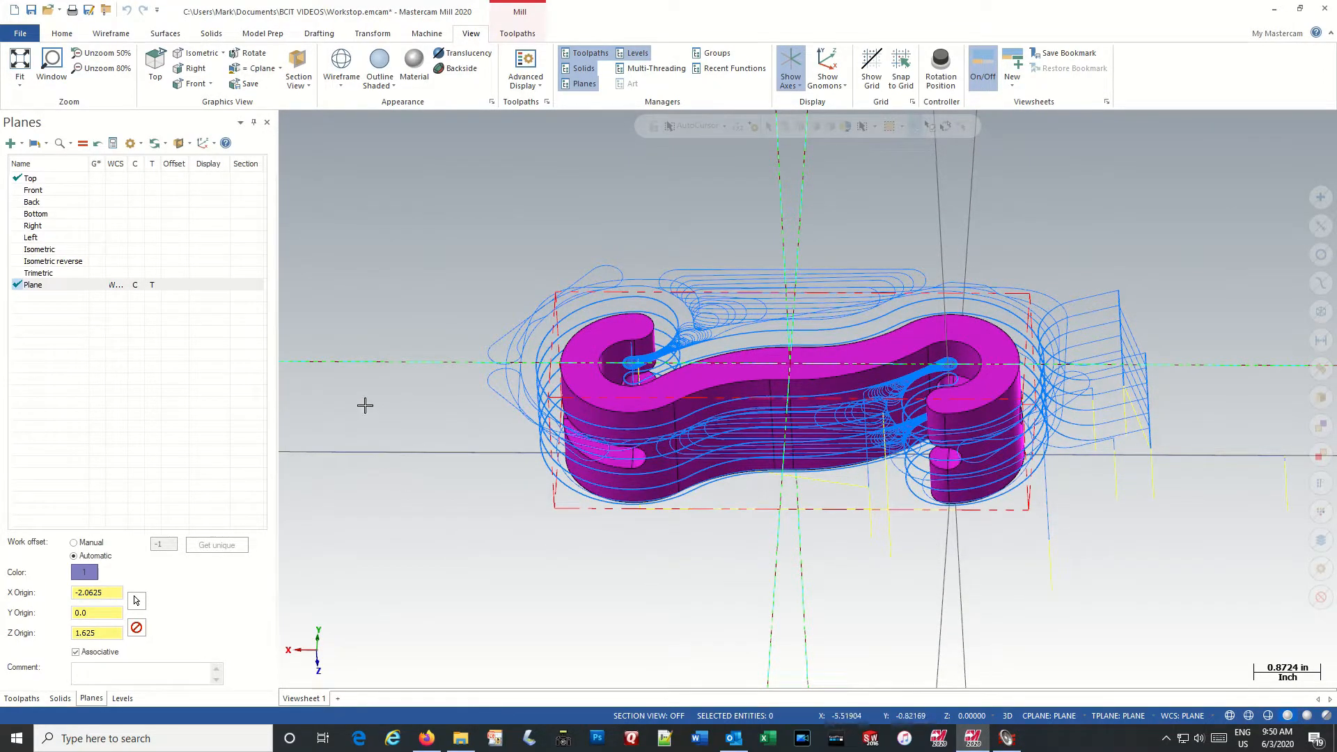
Step: Select all six machining operations and hide their toolpath display from the part view
{"action": "left_click", "coordinate": [21, 699]}
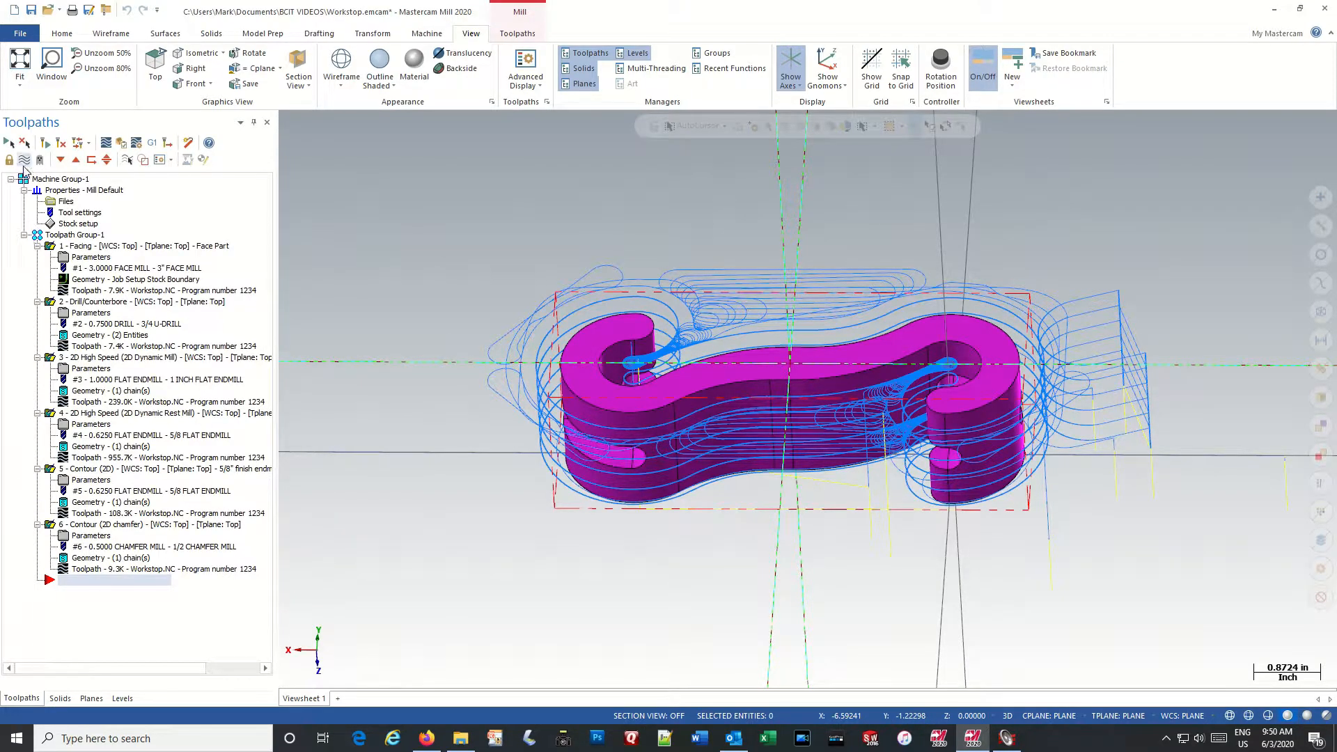
{"action": "left_click", "coordinate": [24, 159]}
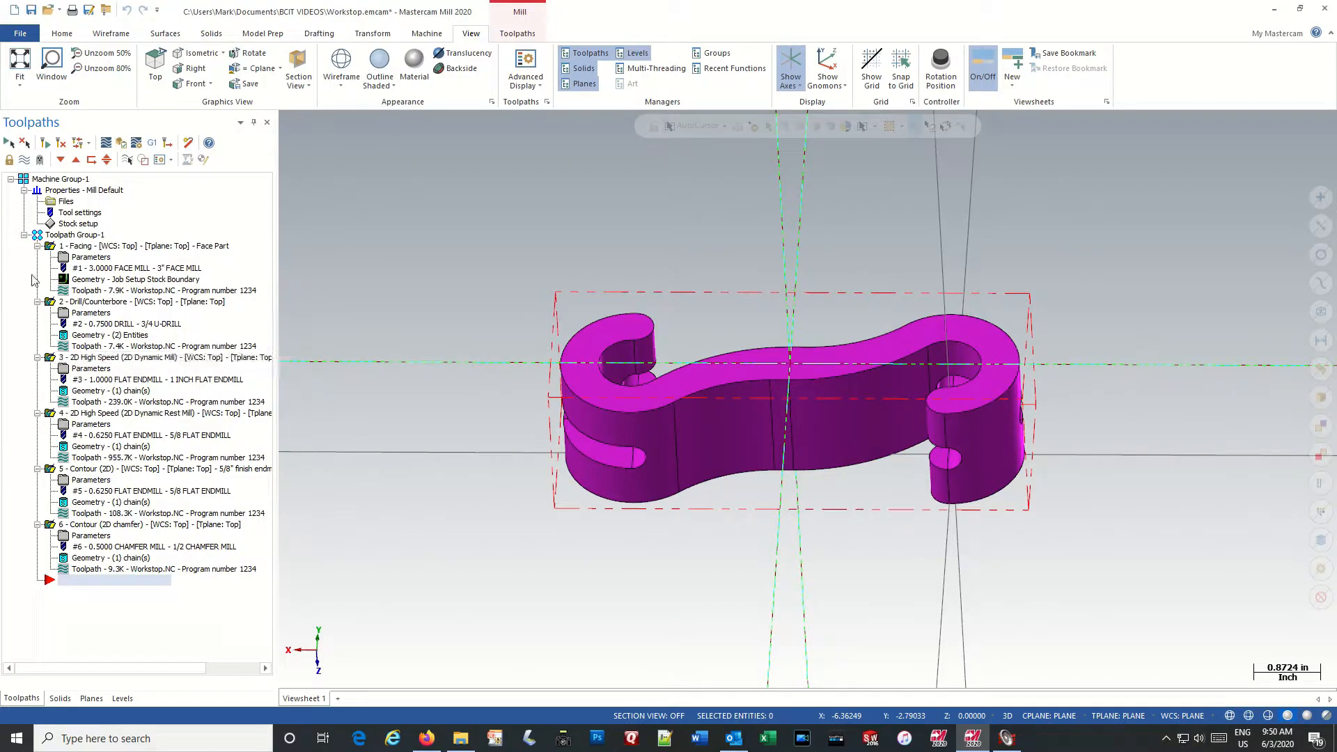
{"action": "left_click", "coordinate": [24, 160]}
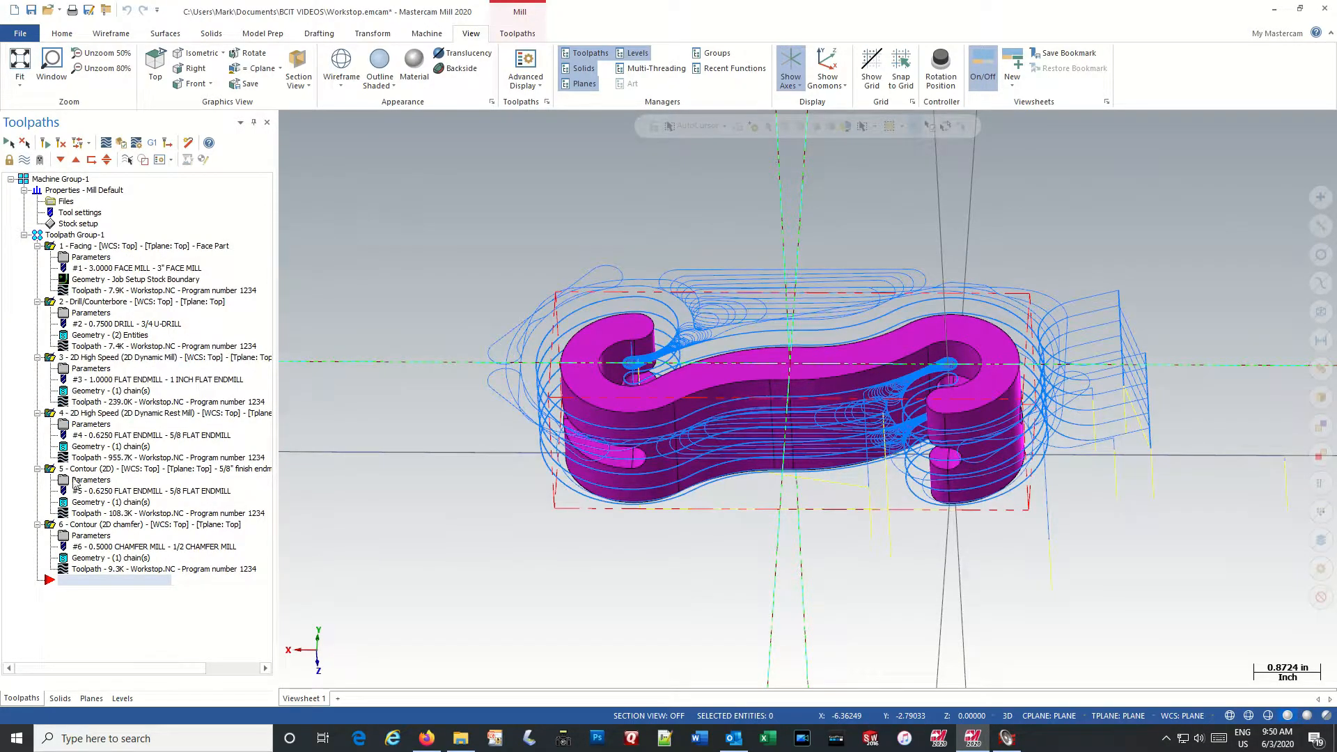
{"action": "left_click", "coordinate": [51, 359]}
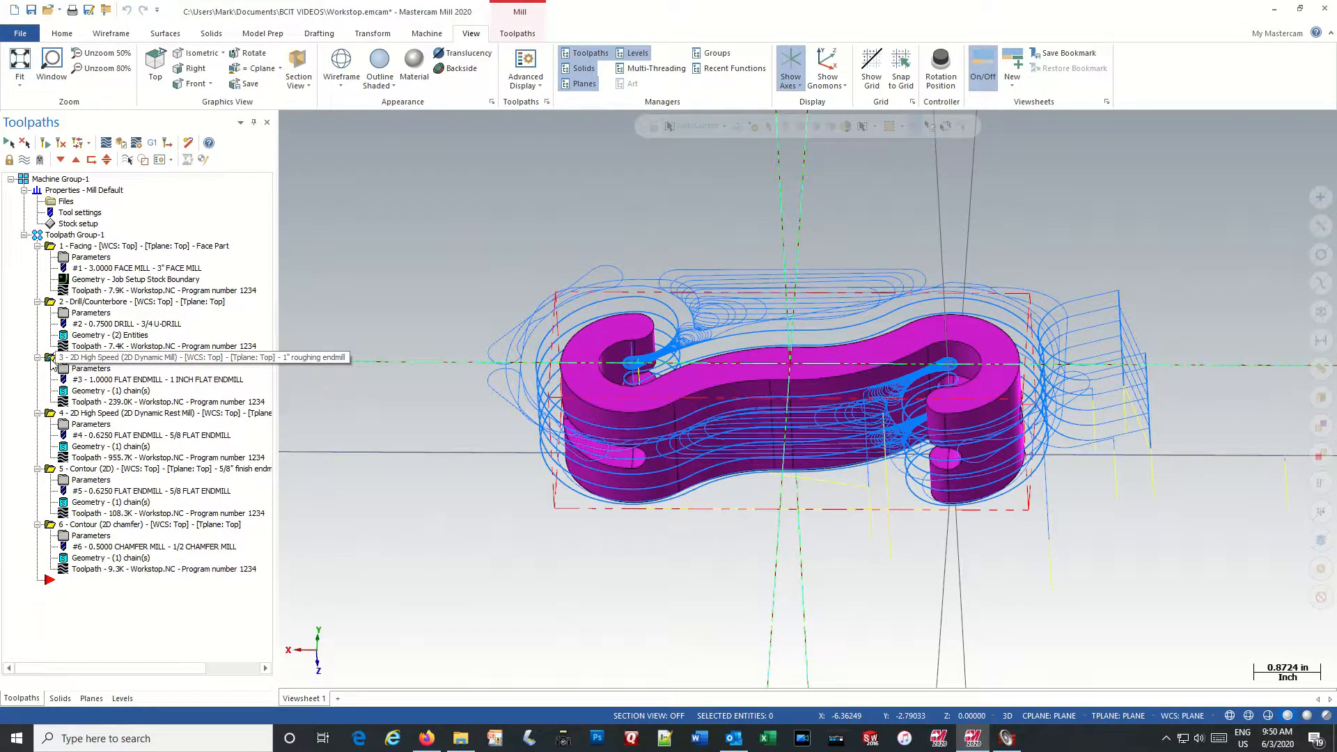
{"action": "left_click", "coordinate": [24, 160]}
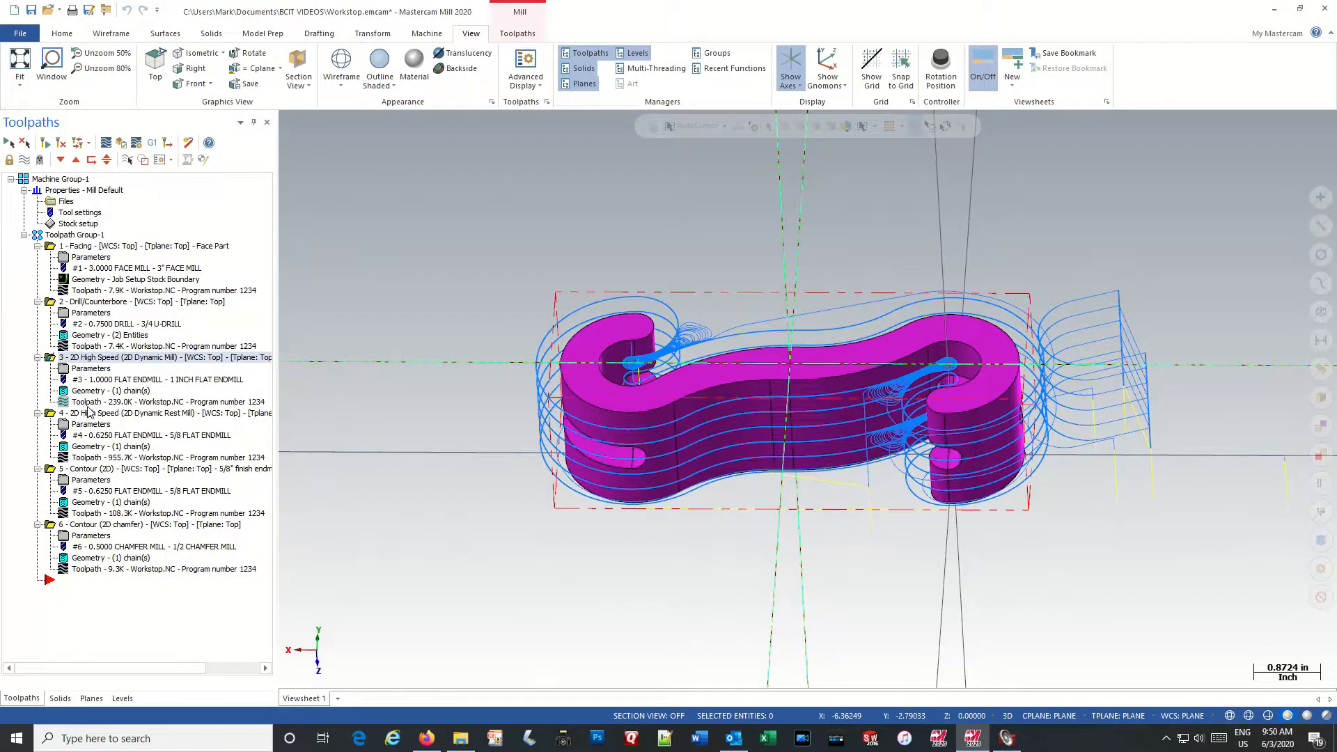
{"action": "left_click", "coordinate": [9, 144]}
{"action": "left_click", "coordinate": [23, 160]}
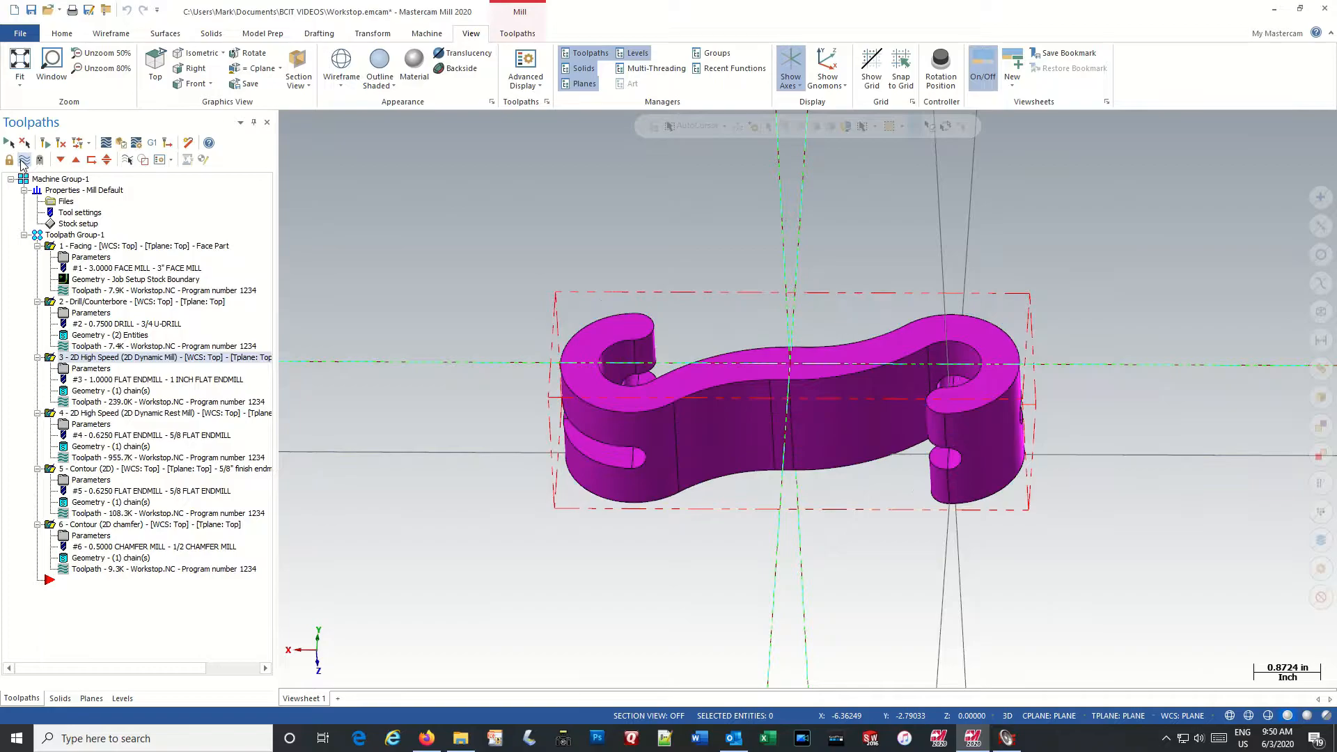
{"action": "left_click", "coordinate": [23, 160]}
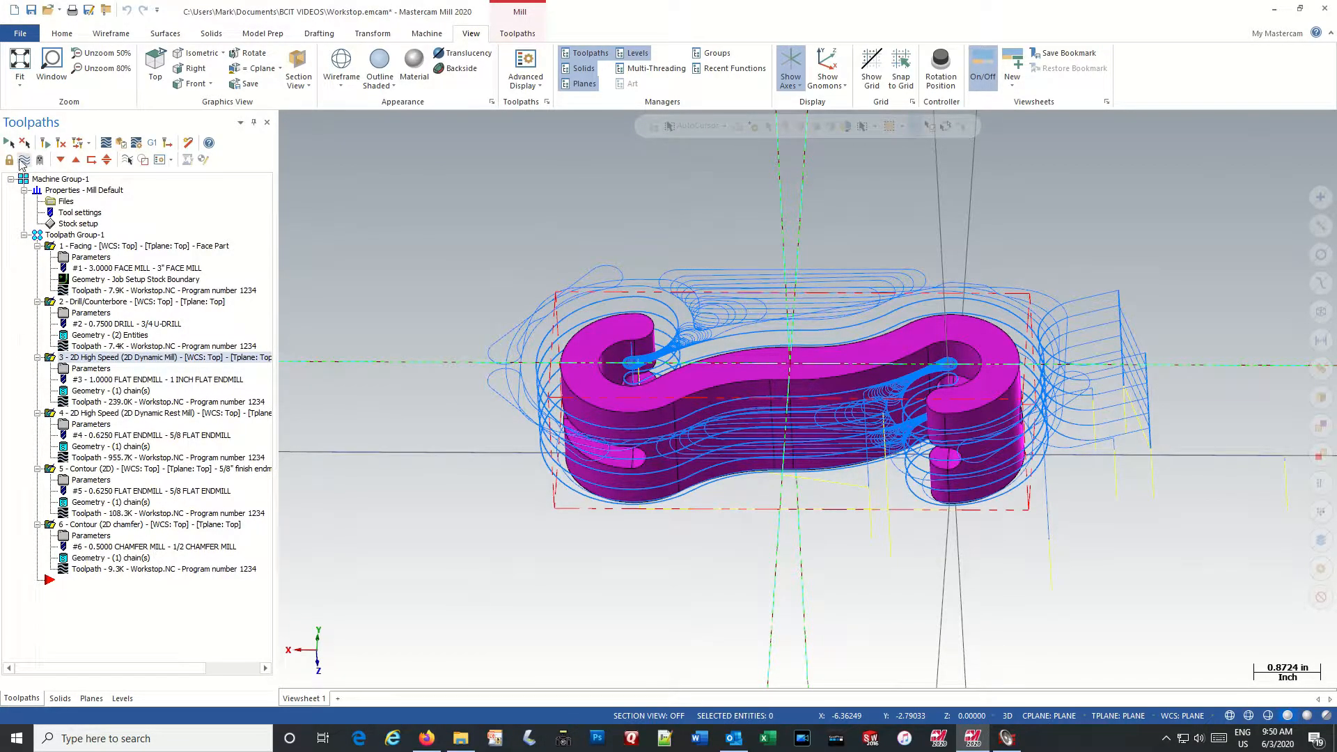
{"action": "left_click", "coordinate": [23, 161]}
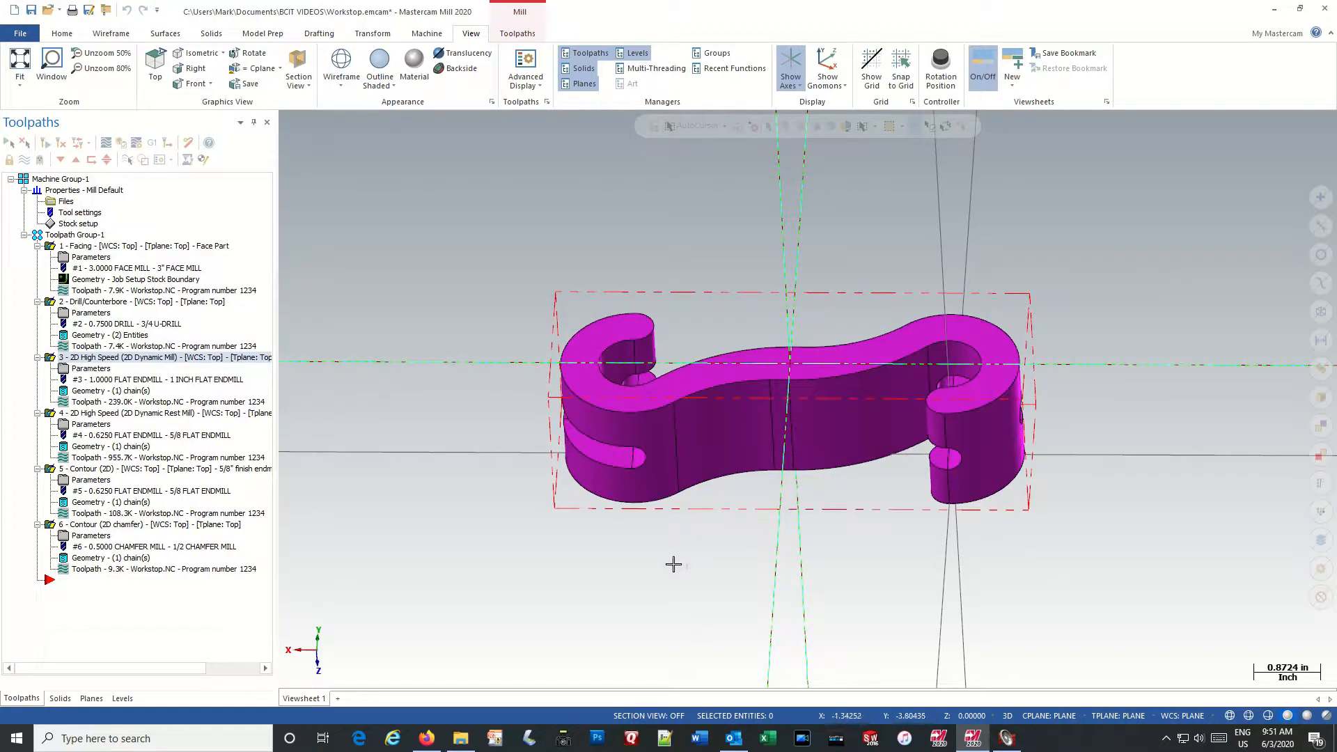
{"action": "middle_click_drag", "start_coordinate": [675, 563], "coordinate": [717, 582]}
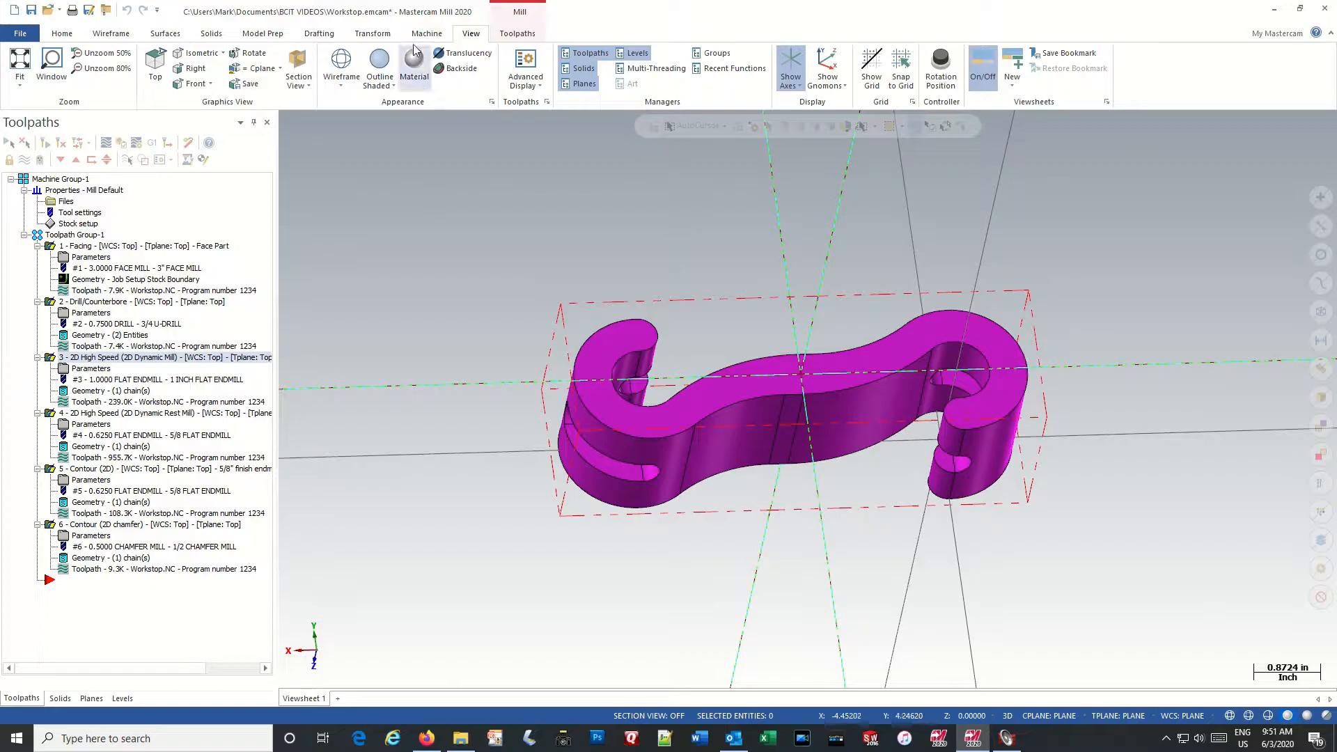
Step: Use Move to Origin to place the origin at the center of the rounded hook end on the flipped part's upper face
{"action": "left_click", "coordinate": [370, 35]}
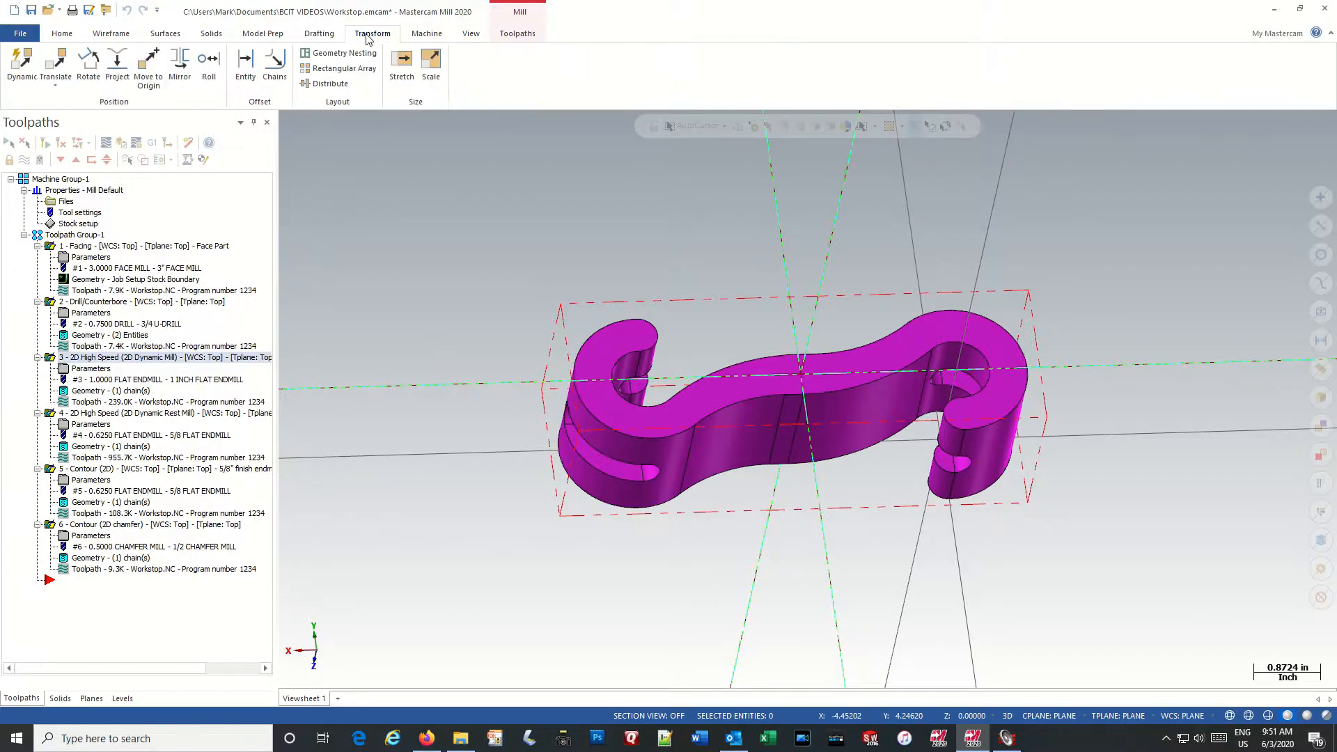
{"action": "left_click", "coordinate": [158, 69]}
{"action": "key", "text": "Escape"}
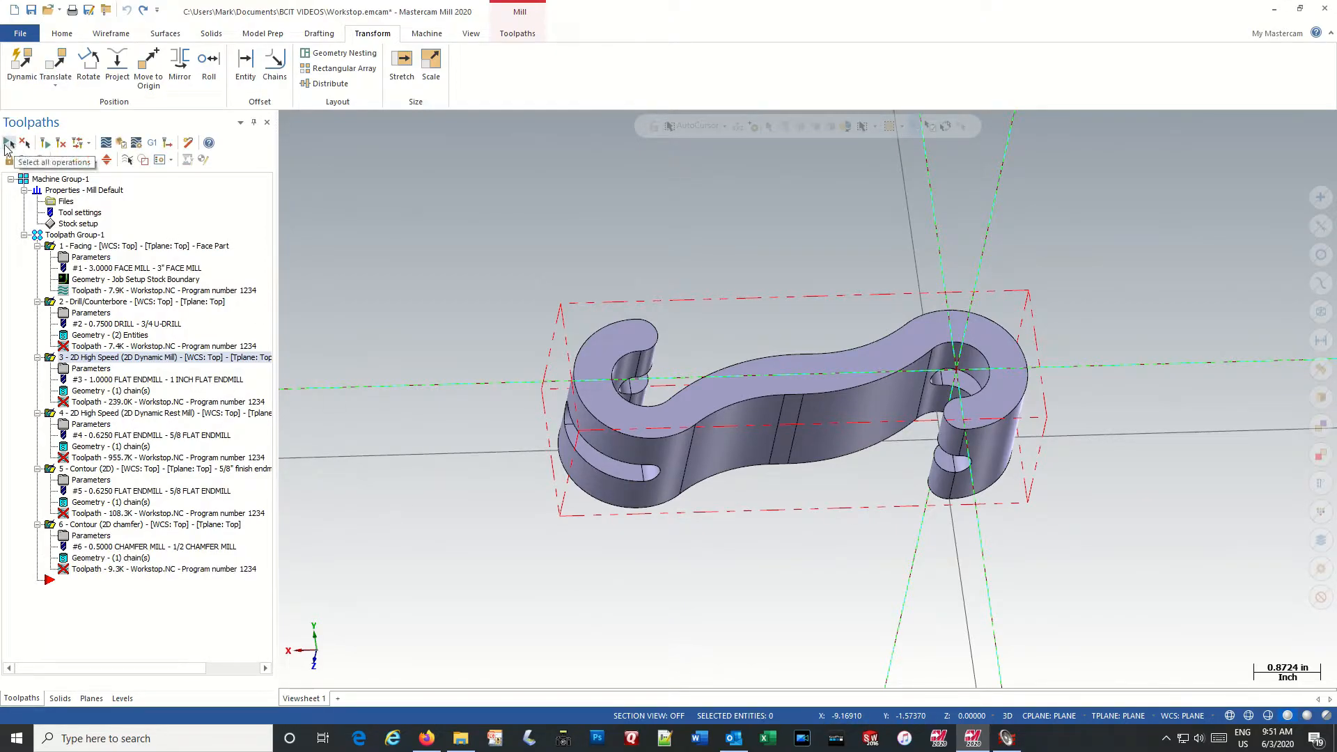
Step: Regenerate the toolpaths of all the outdated machining operations
{"action": "left_click", "coordinate": [45, 142]}
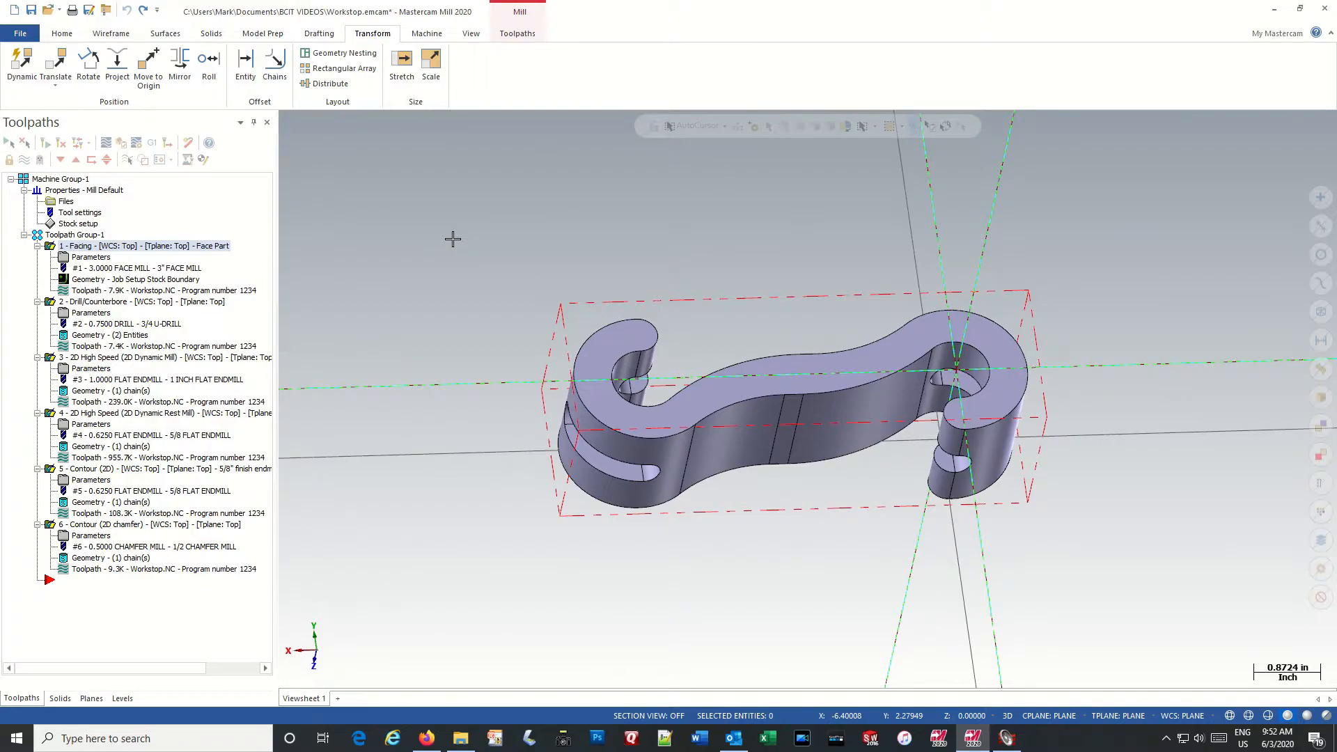
{"action": "left_click", "coordinate": [24, 160]}
{"action": "left_click", "coordinate": [25, 160]}
{"action": "middle_click_drag", "start_coordinate": [402, 481], "coordinate": [340, 476]}
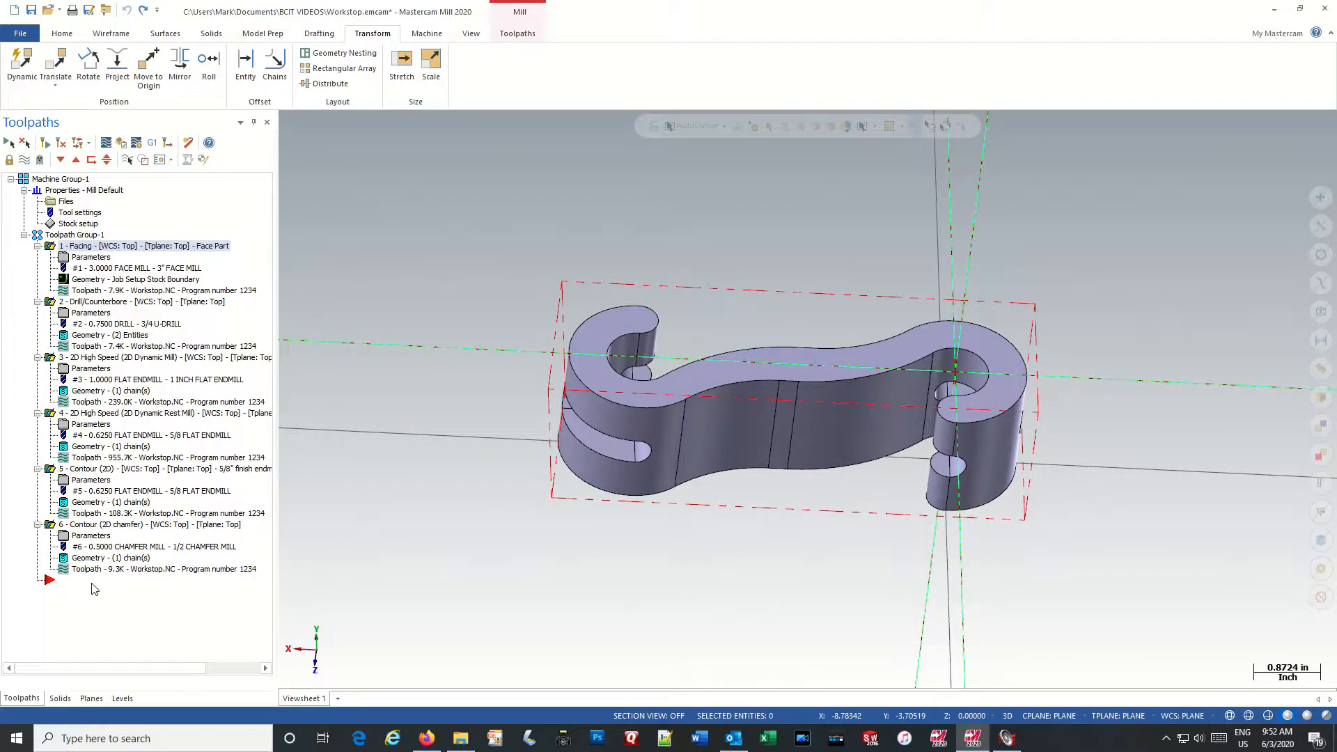
{"action": "key", "text": "ctrl+a"}
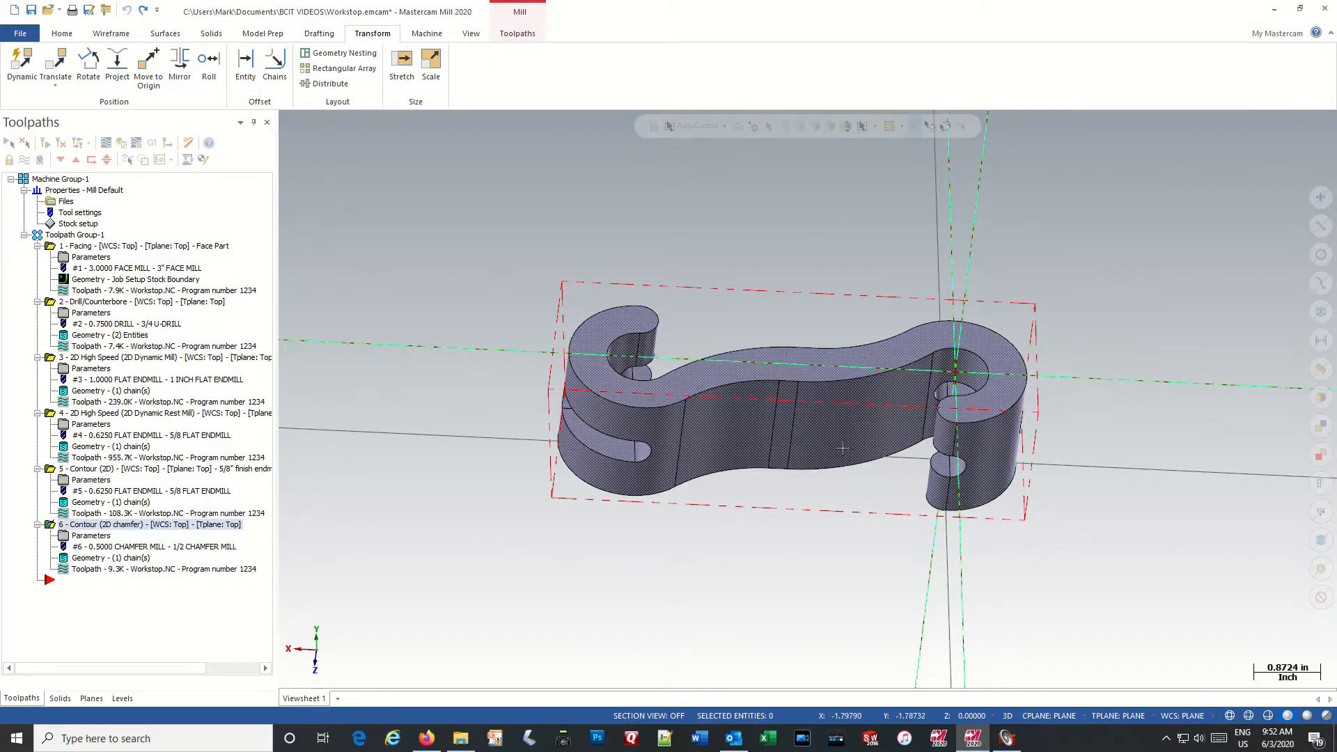
Step: Rename the existing toolpath group as OP1 Rough and Finish Profile
{"action": "left_click", "coordinate": [73, 236]}
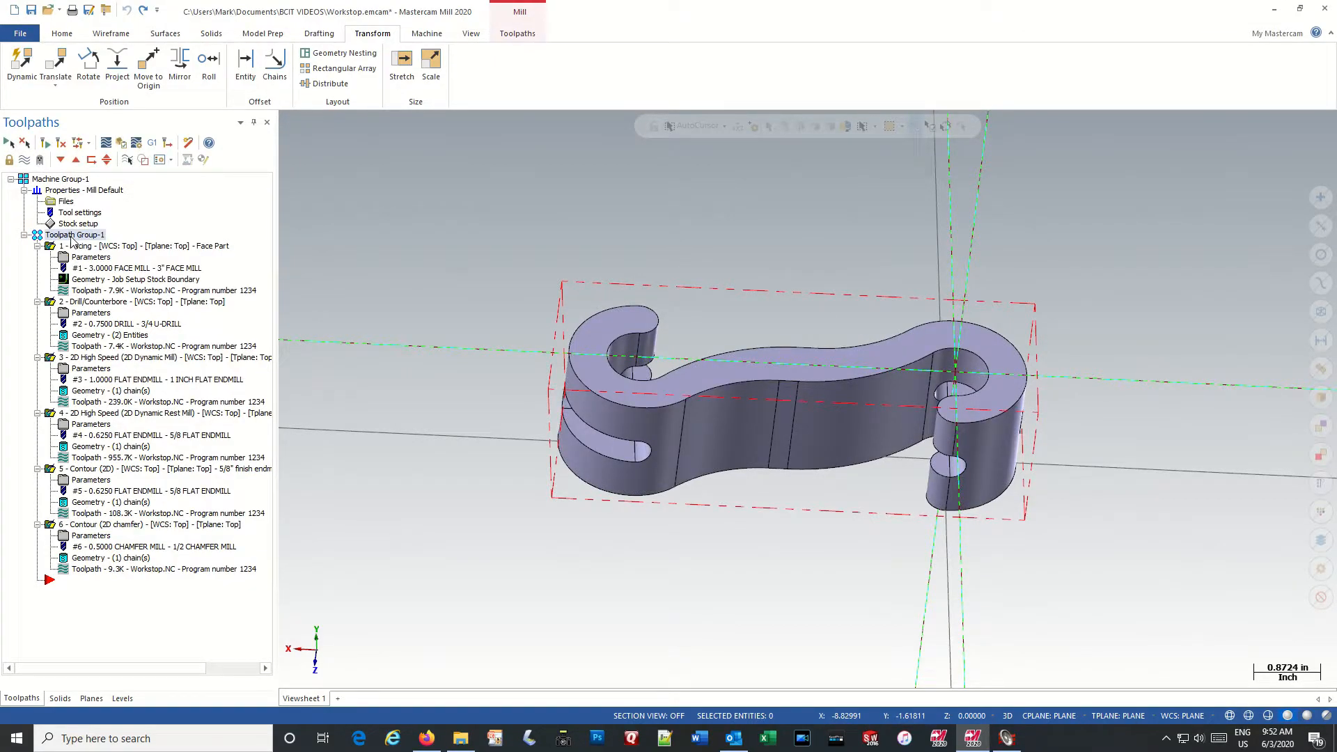
{"action": "right_click", "coordinate": [72, 237]}
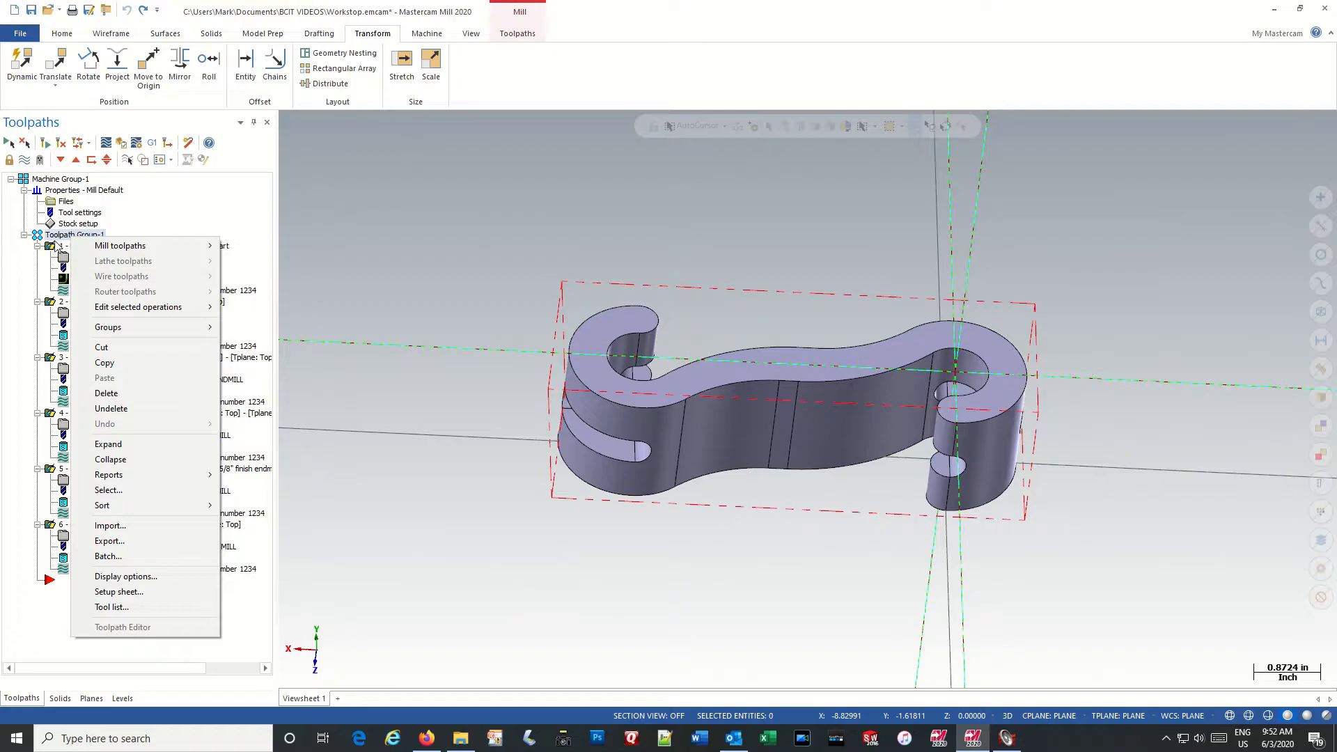
{"action": "left_click", "coordinate": [56, 238]}
{"action": "left_click", "coordinate": [58, 237]}
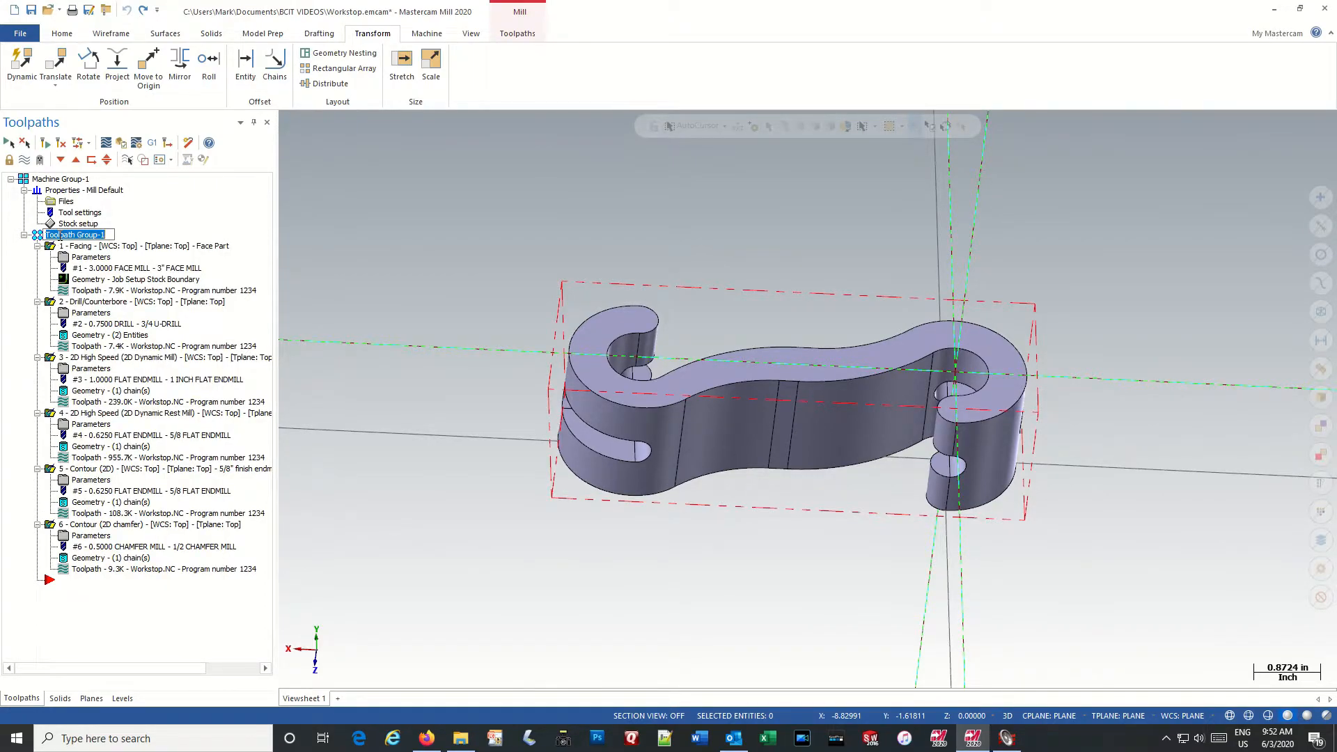
{"action": "type", "text": "OP1 Rough and Finish Profile"}
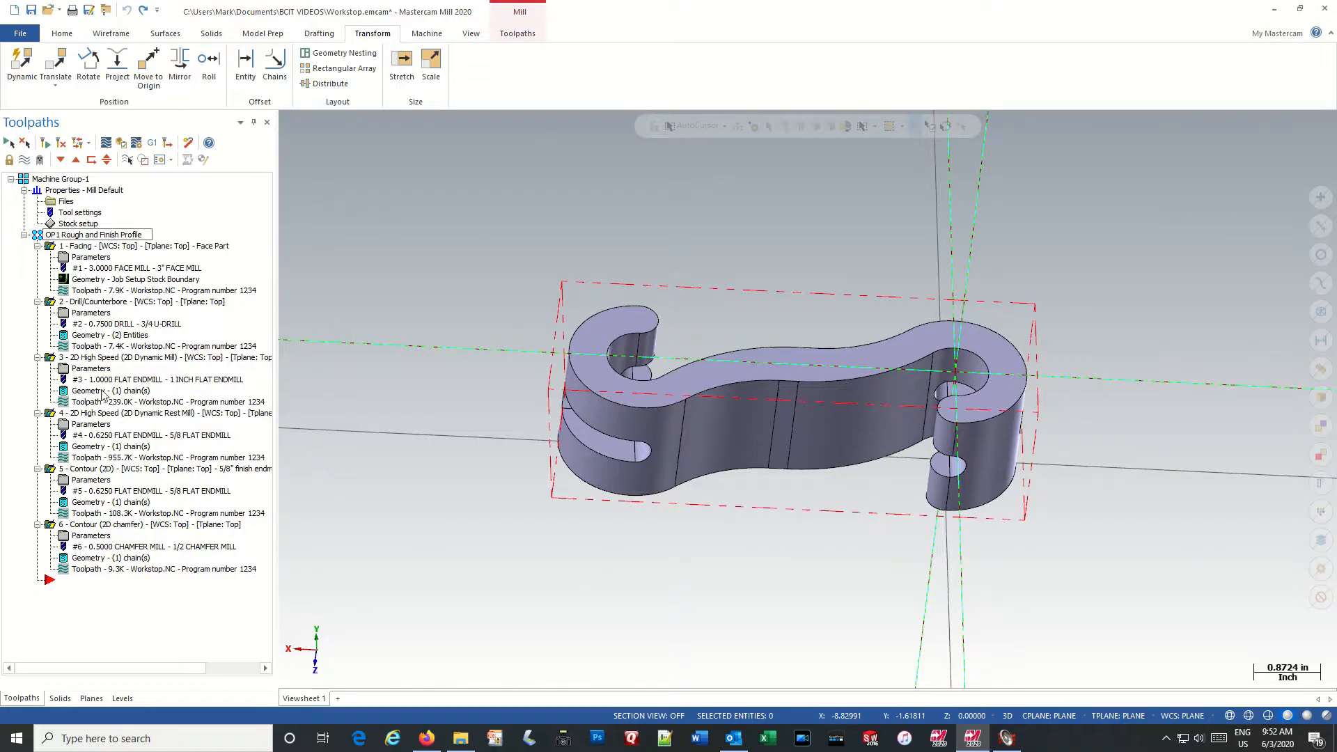
{"action": "key", "text": "Return"}
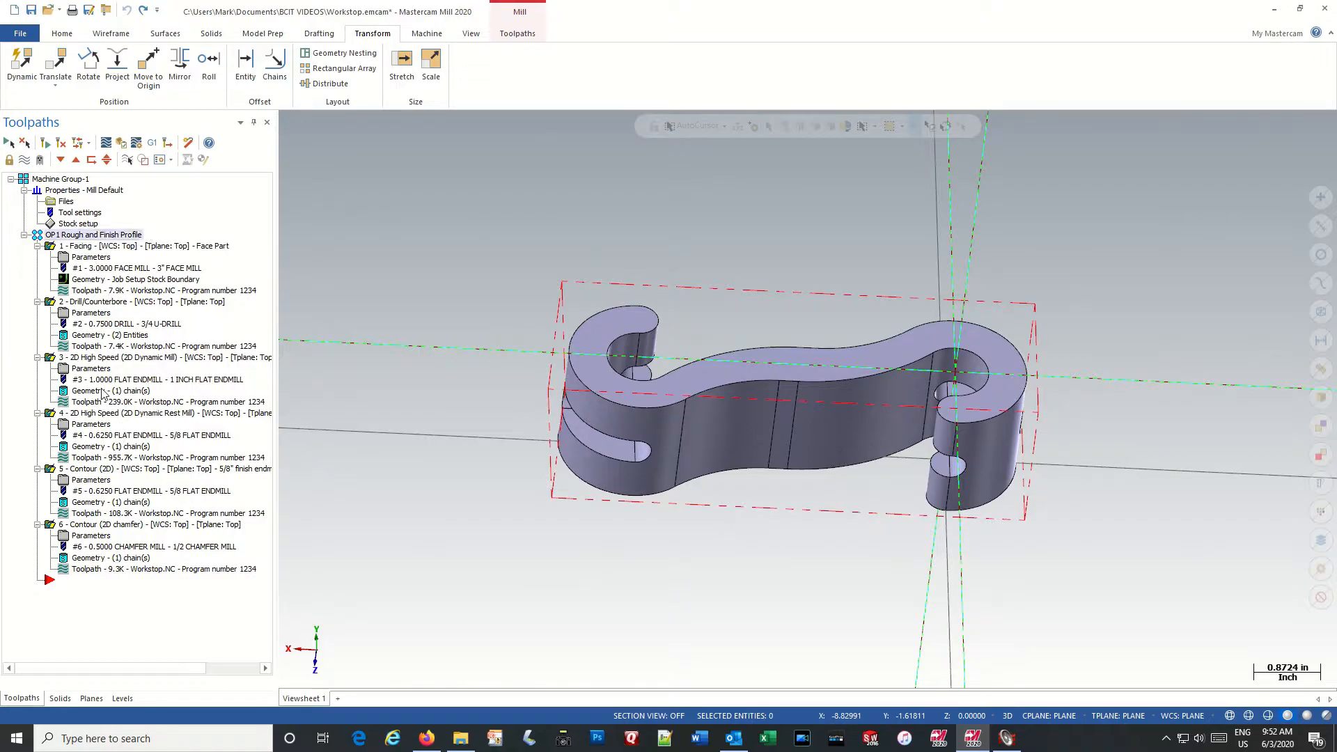
Step: Add a new toolpath group below the existing operations and name it OP2 Face and Chamfer
{"action": "right_click", "coordinate": [80, 242]}
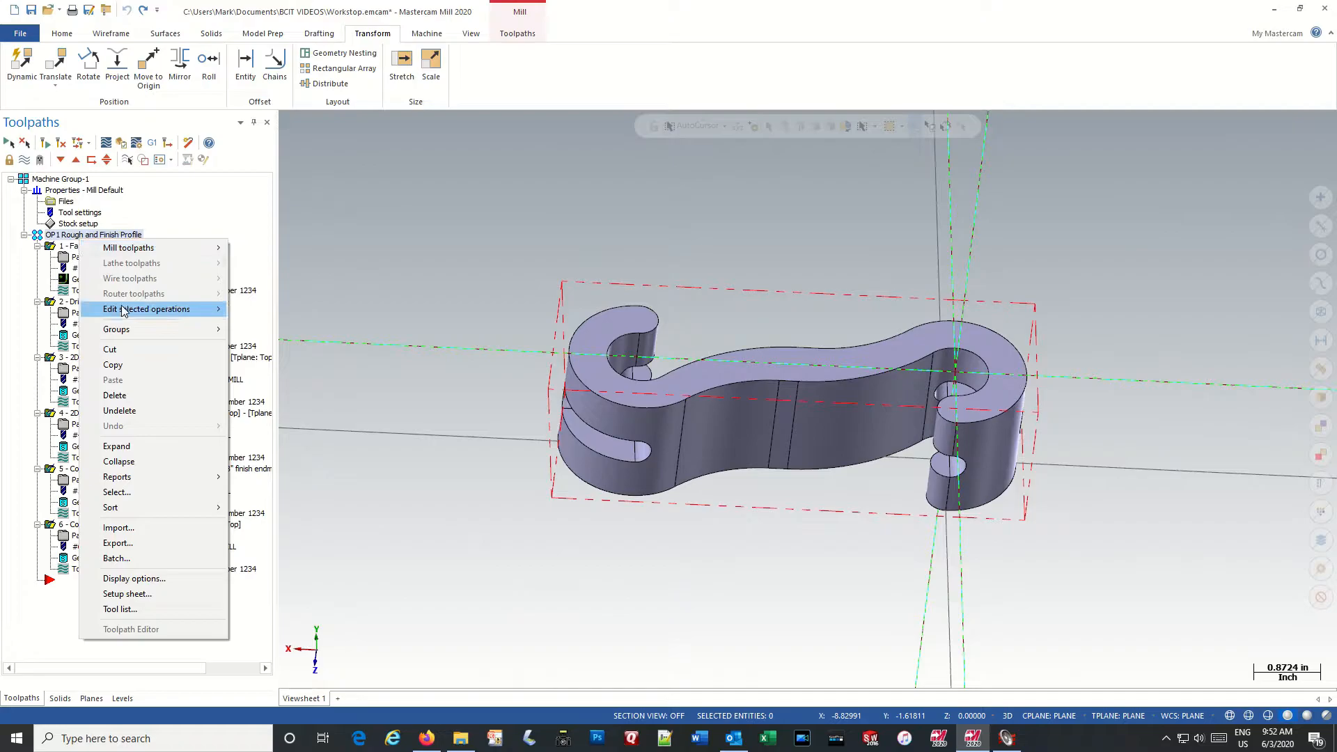
{"action": "mouse_move", "coordinate": [122, 251]}
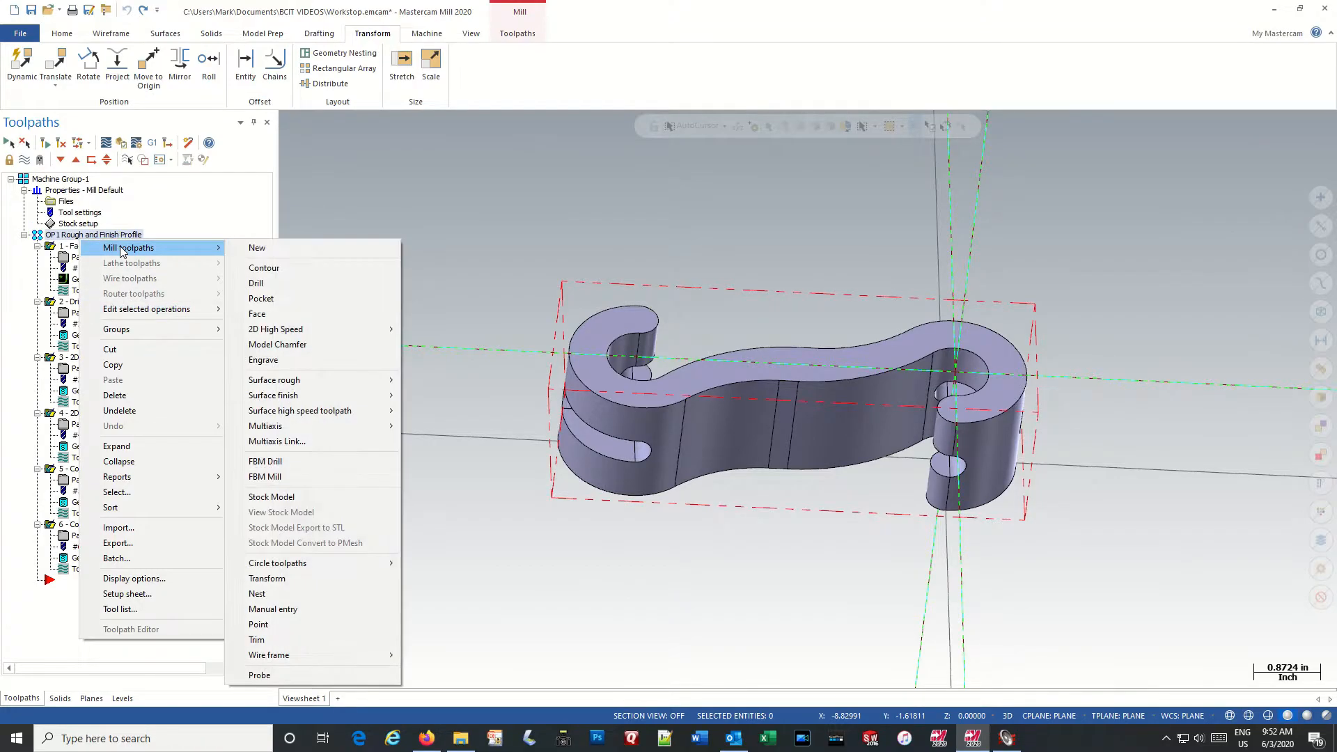
{"action": "mouse_move", "coordinate": [136, 331]}
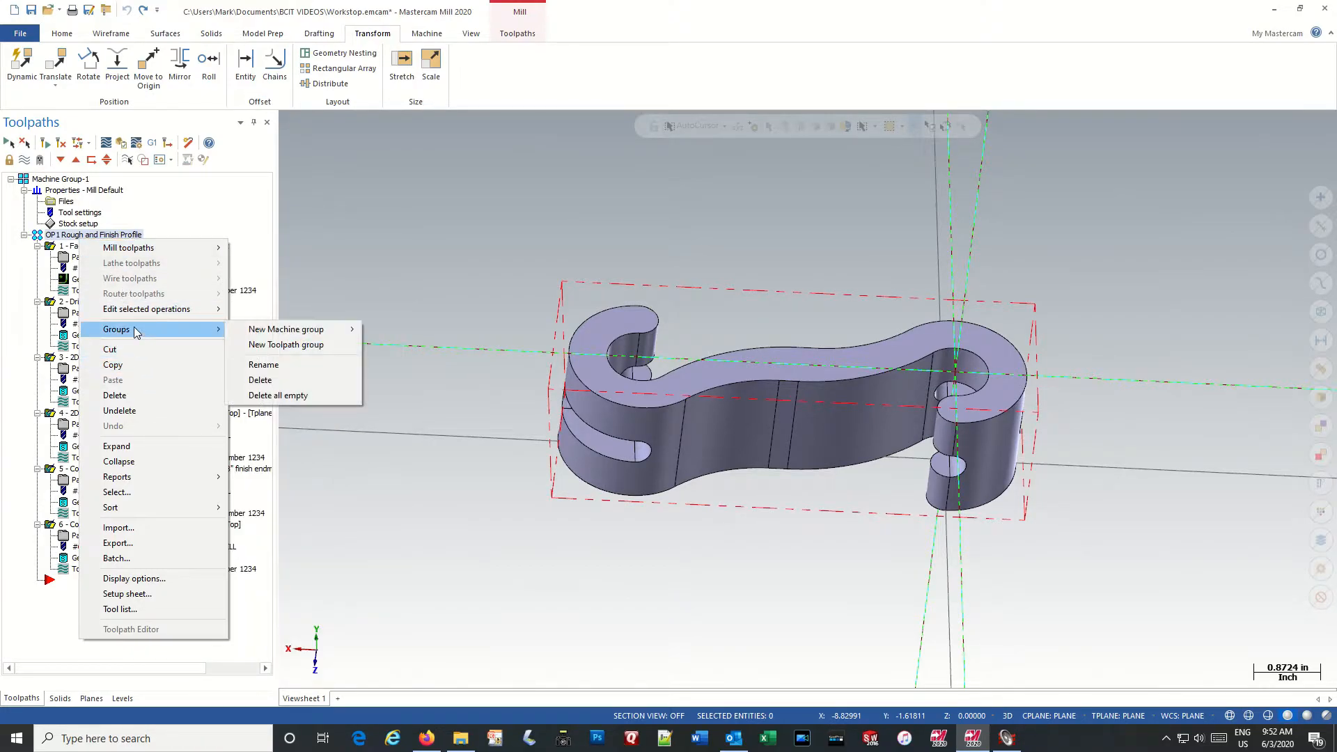
{"action": "left_click", "coordinate": [284, 346]}
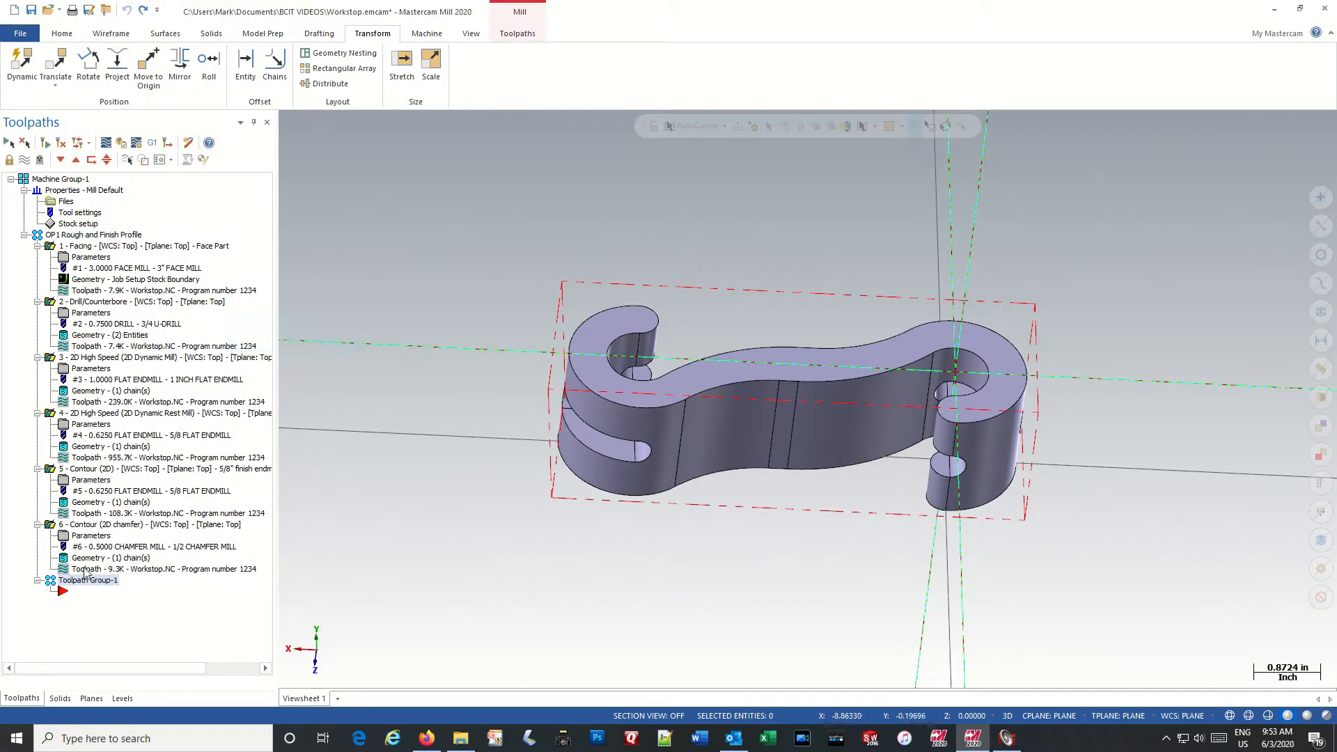
{"action": "left_click", "coordinate": [78, 581]}
{"action": "type", "text": "OP"}
{"action": "type", "text": "2 S"}
{"action": "type", "text": "Fa"}
{"action": "type", "text": "ce and Chamfer"}
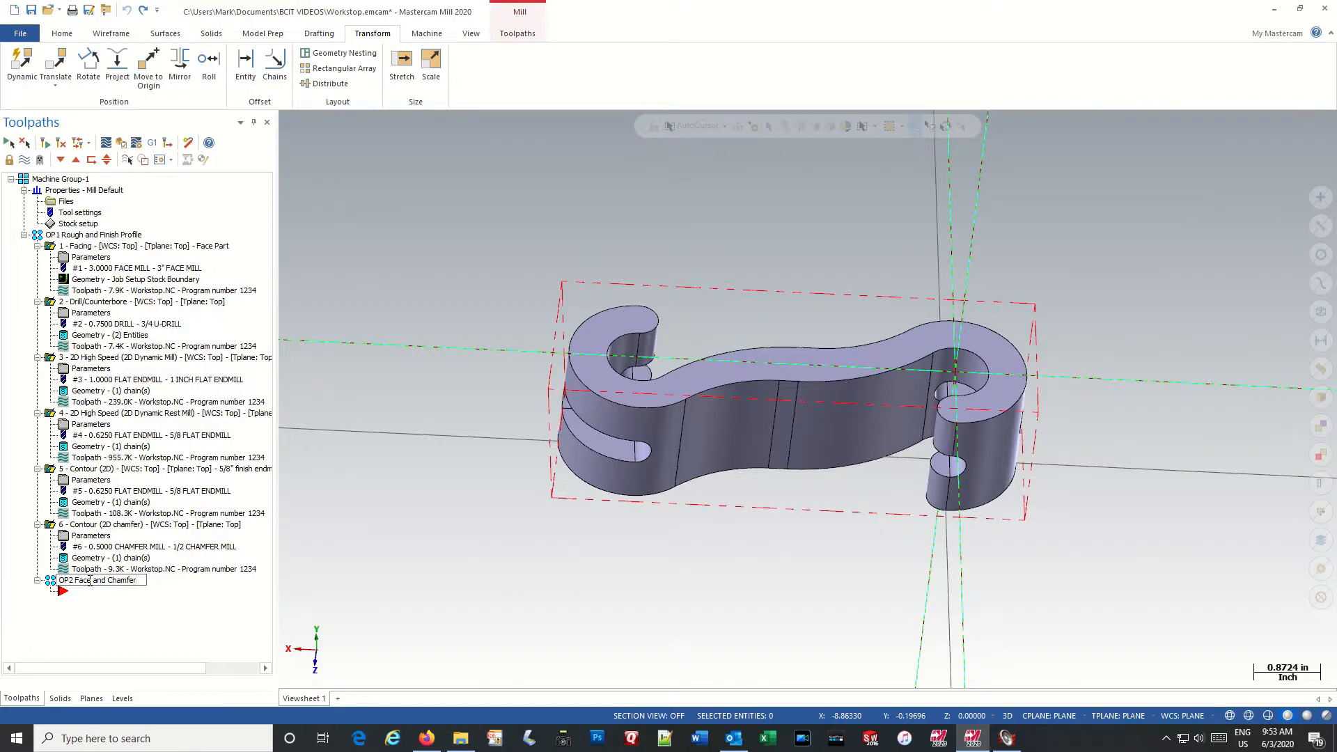
{"action": "key", "text": "Return"}
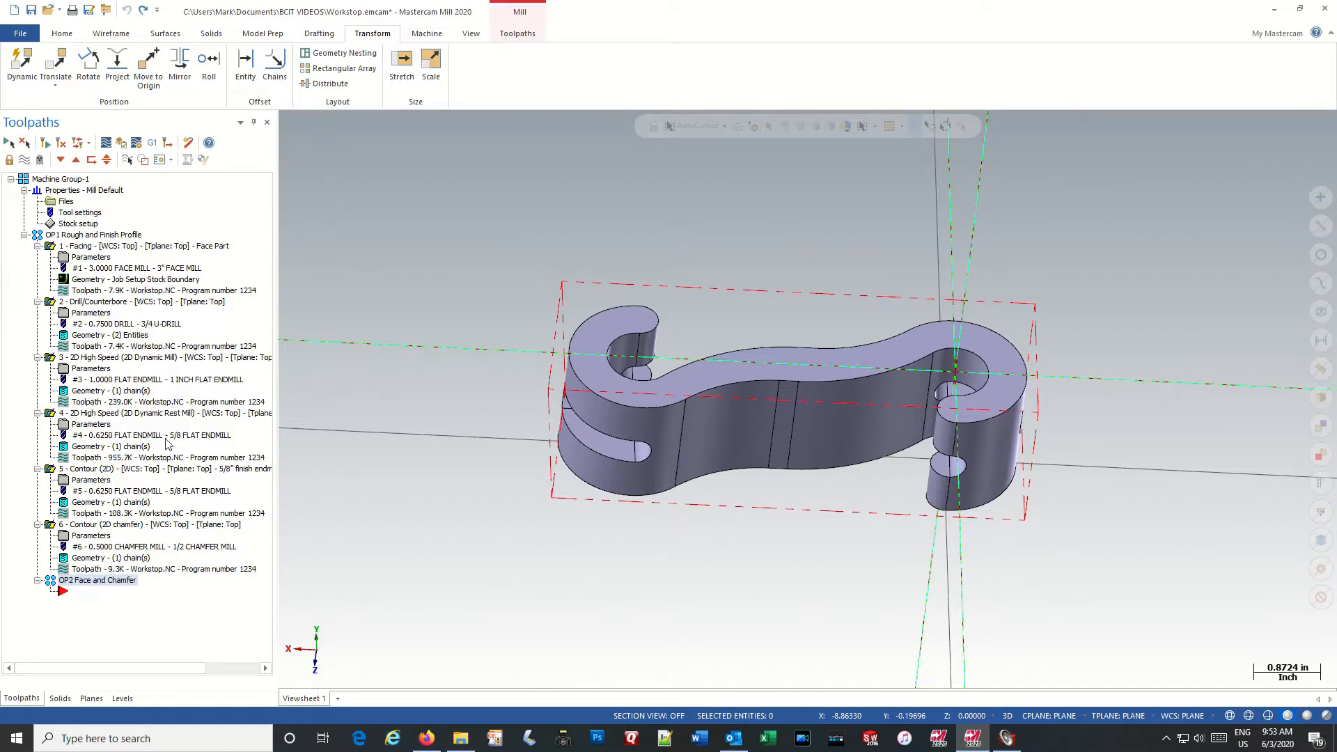
Step: Create a facing toolpath on the stock boundary in the OP2 group, using the 3" face mill and the comment "Face Side 2"
{"action": "left_click", "coordinate": [515, 33]}
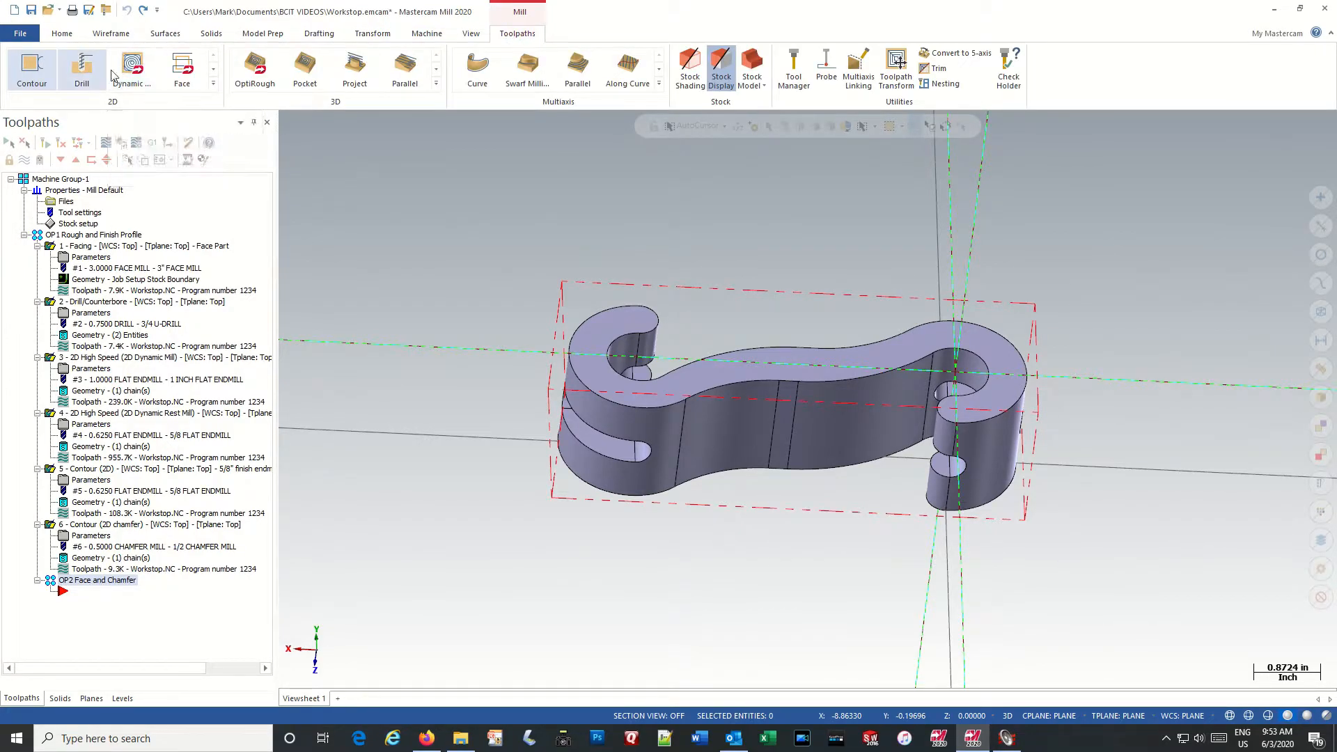
{"action": "left_click", "coordinate": [174, 68]}
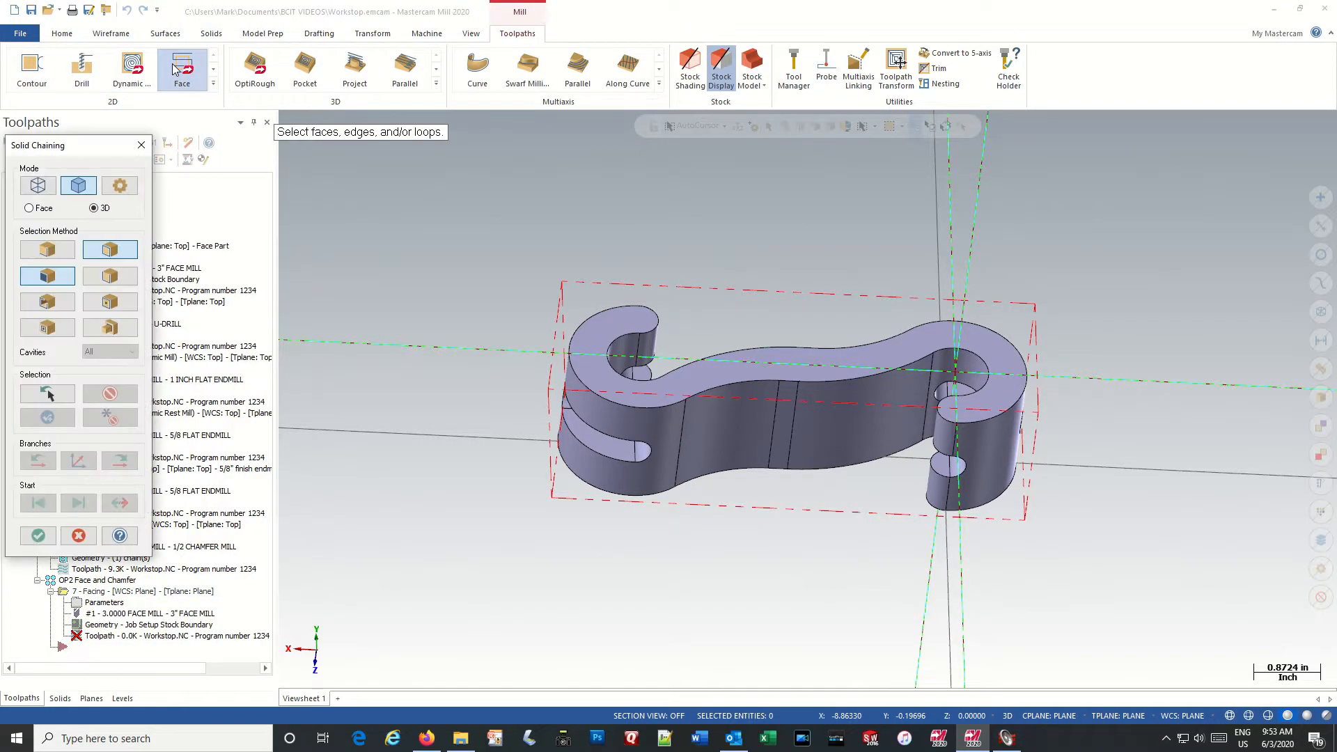
{"action": "key", "text": "Return"}
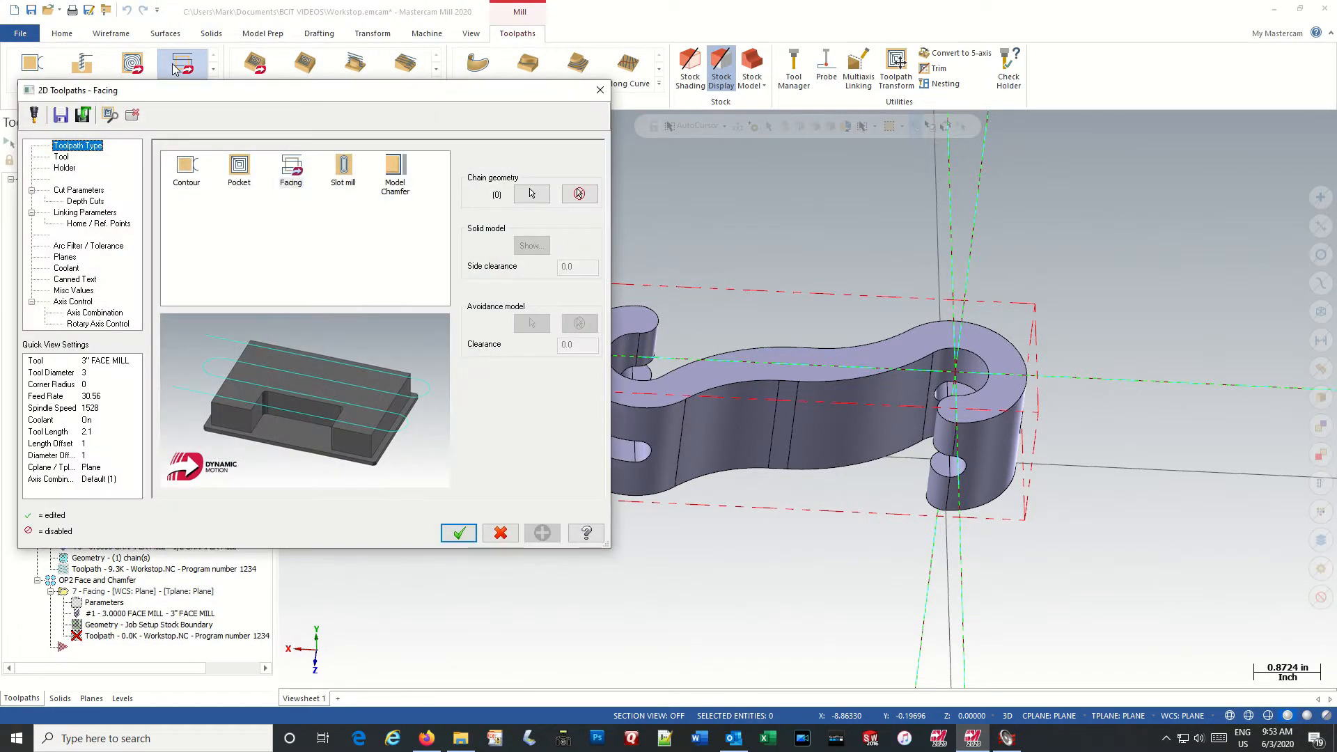
{"action": "left_click", "coordinate": [62, 158]}
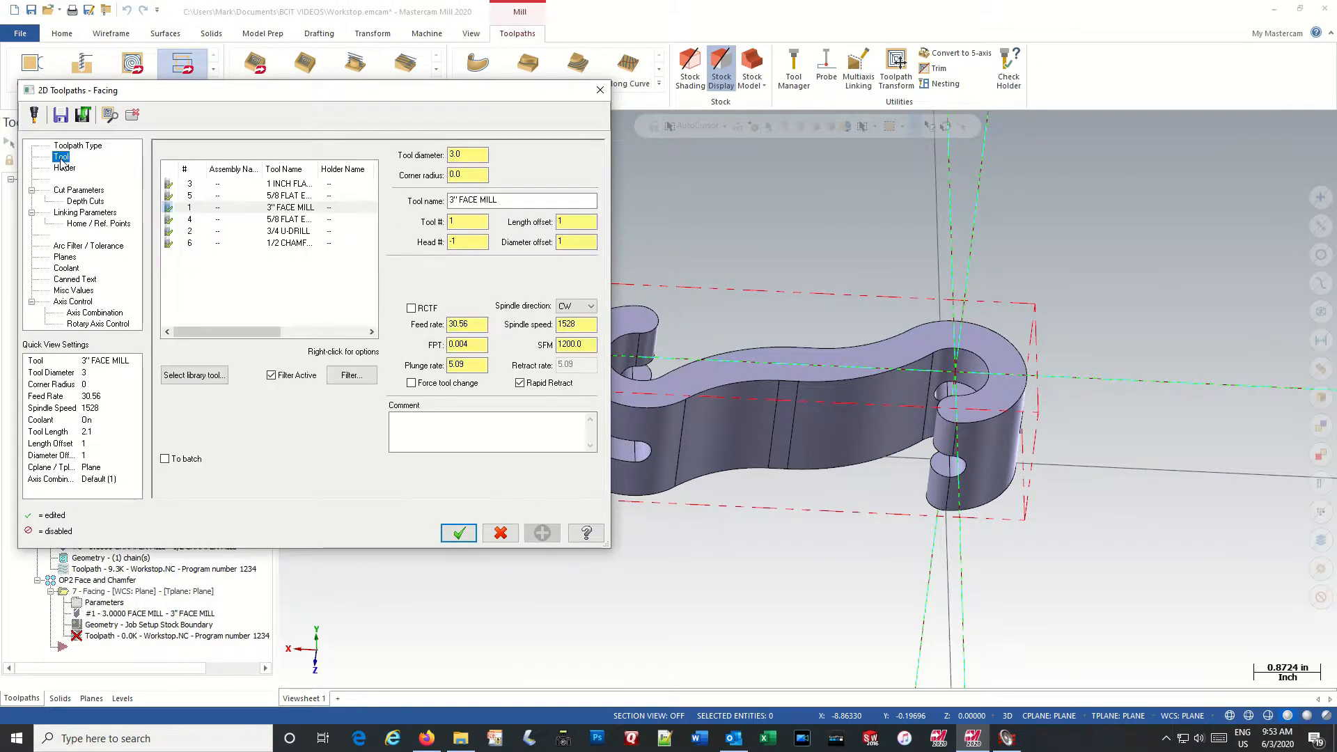
{"action": "left_click", "coordinate": [406, 419]}
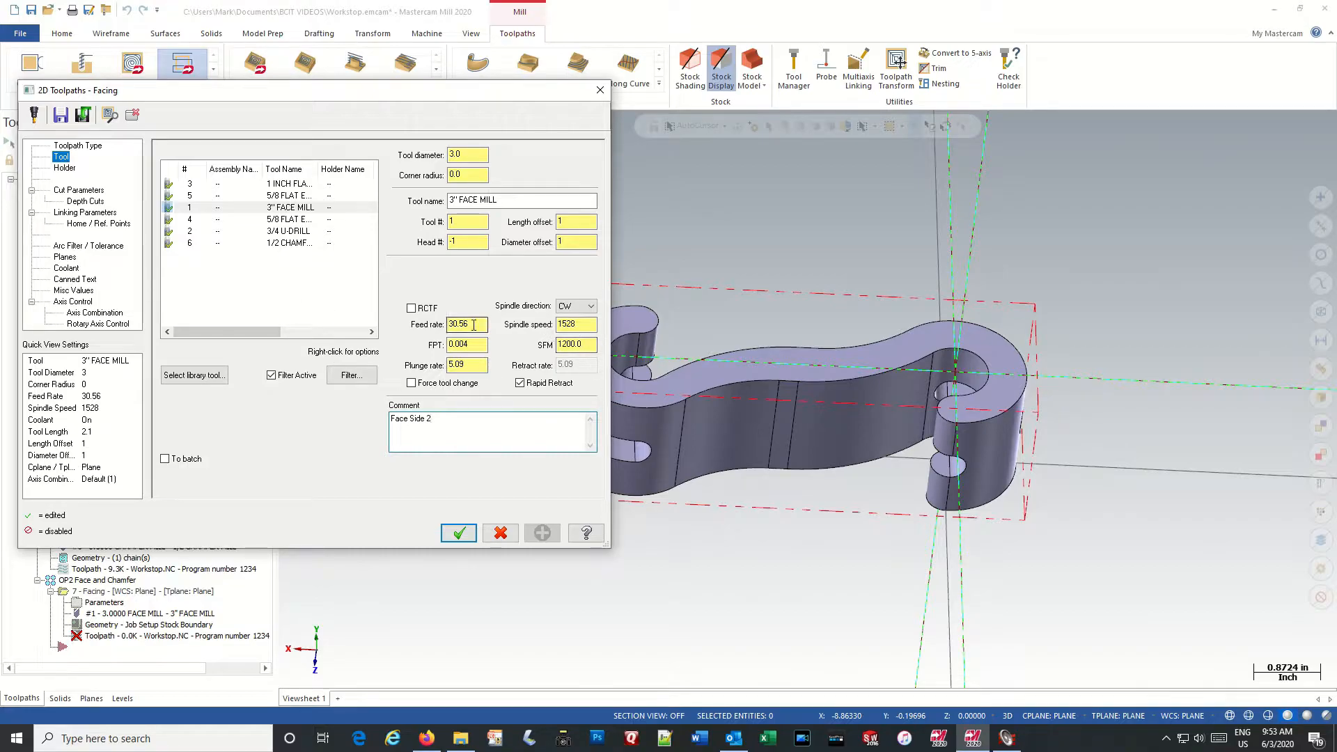
Step: Review the facing toolpath's overlap, approach distance and depth cut settings
{"action": "left_click", "coordinate": [79, 192]}
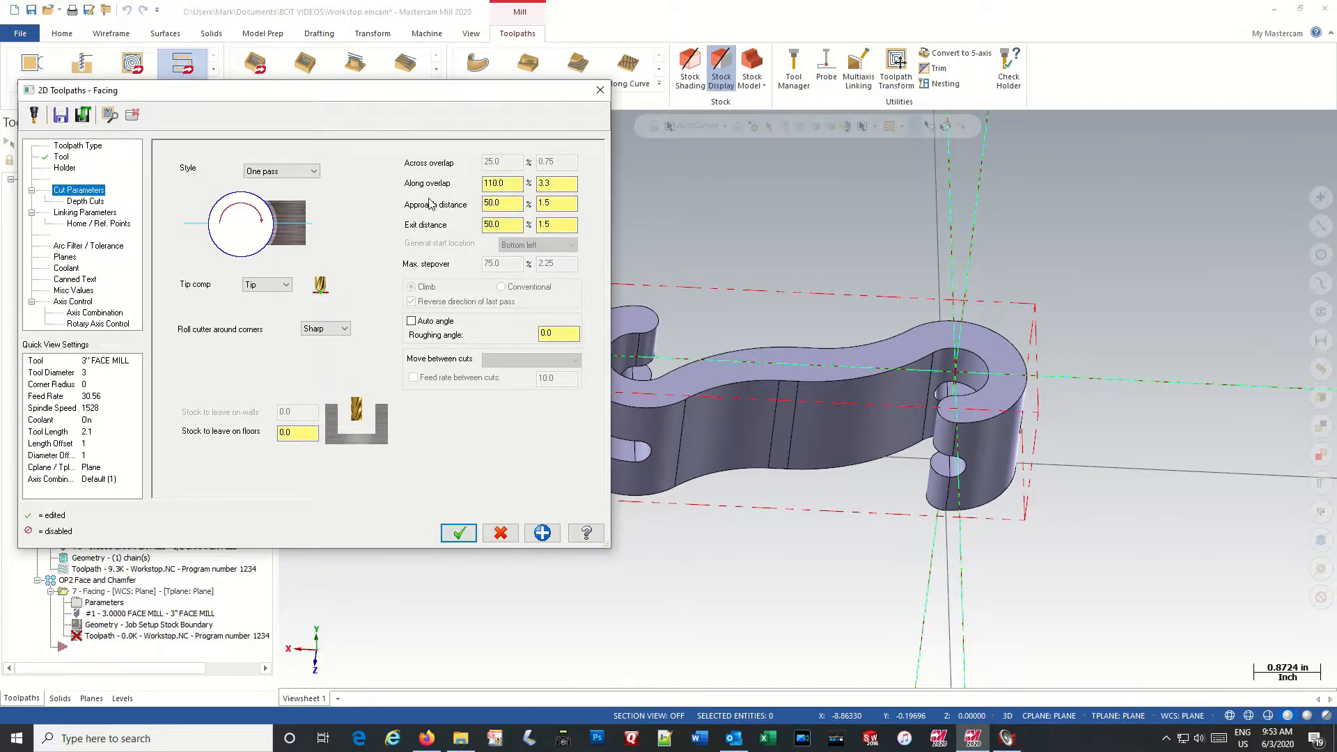
{"action": "left_click", "coordinate": [498, 203]}
{"action": "left_click", "coordinate": [509, 182]}
{"action": "left_click", "coordinate": [552, 184]}
{"action": "left_click", "coordinate": [562, 208]}
{"action": "left_click", "coordinate": [80, 203]}
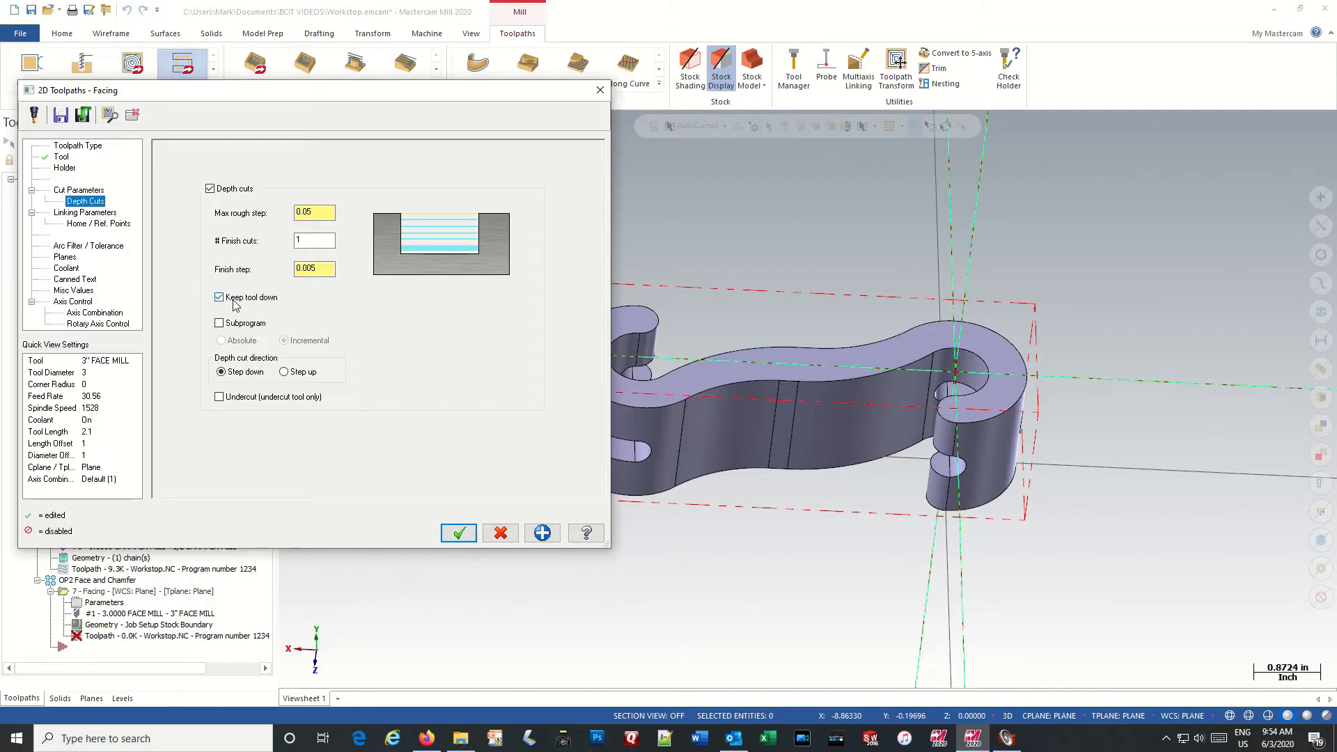
Step: Set the facing toolpath's top of stock to 0.25 and accept the operation to generate its path
{"action": "left_click", "coordinate": [68, 215]}
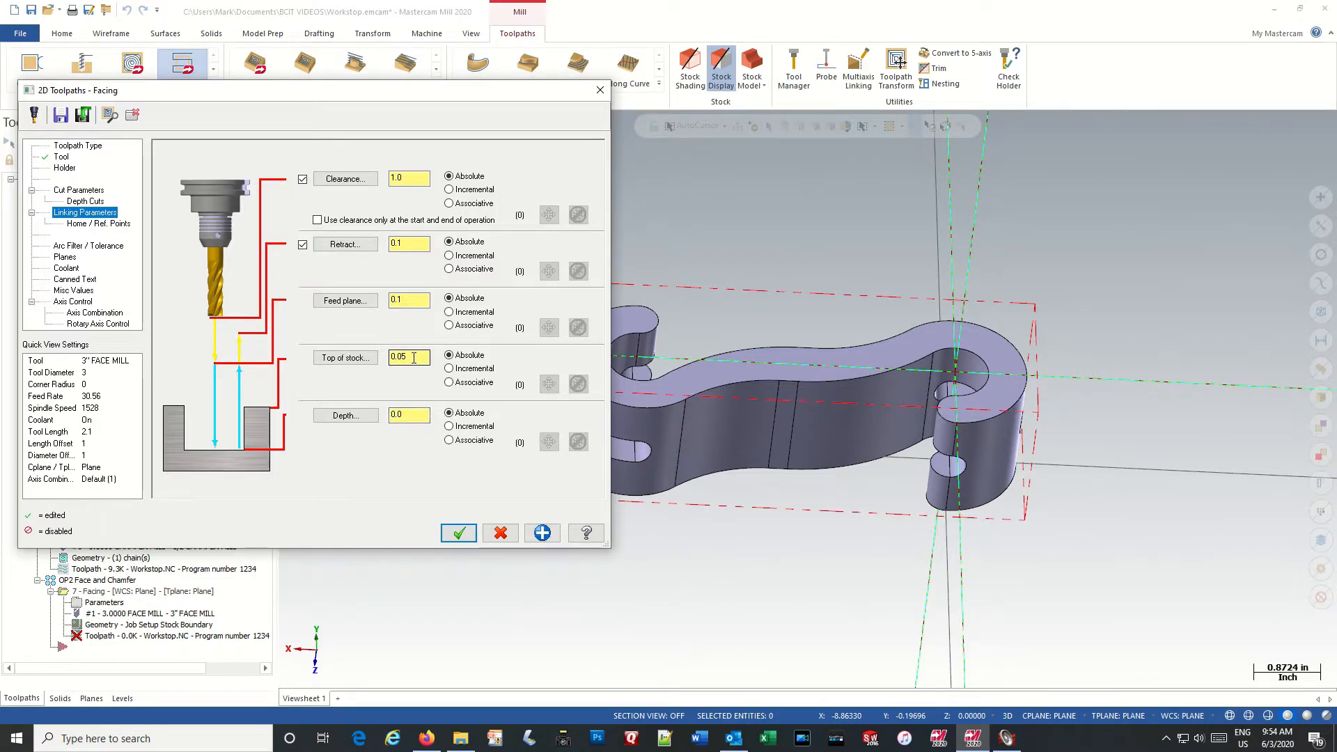
{"action": "left_click_drag", "start_coordinate": [395, 357], "coordinate": [414, 357]}
{"action": "type", "text": "25"}
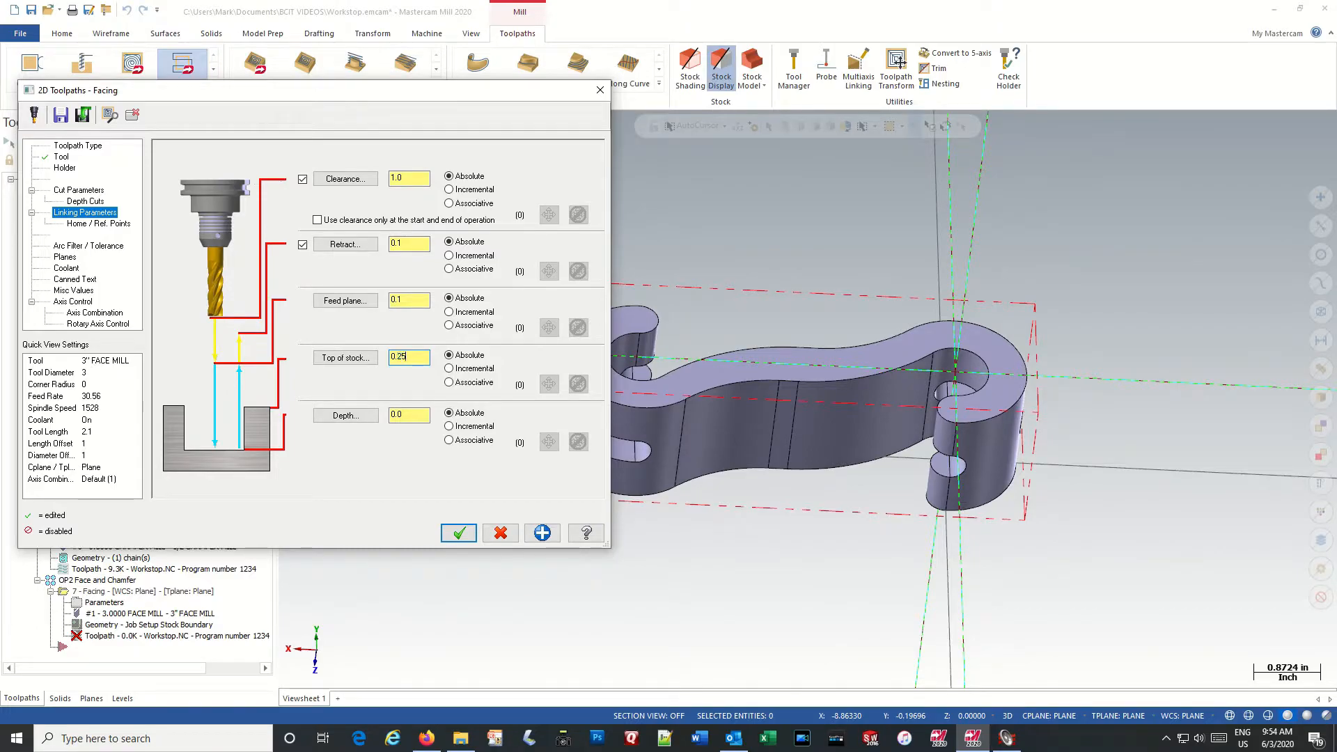
{"action": "left_click", "coordinate": [399, 415]}
{"action": "left_click", "coordinate": [68, 268]}
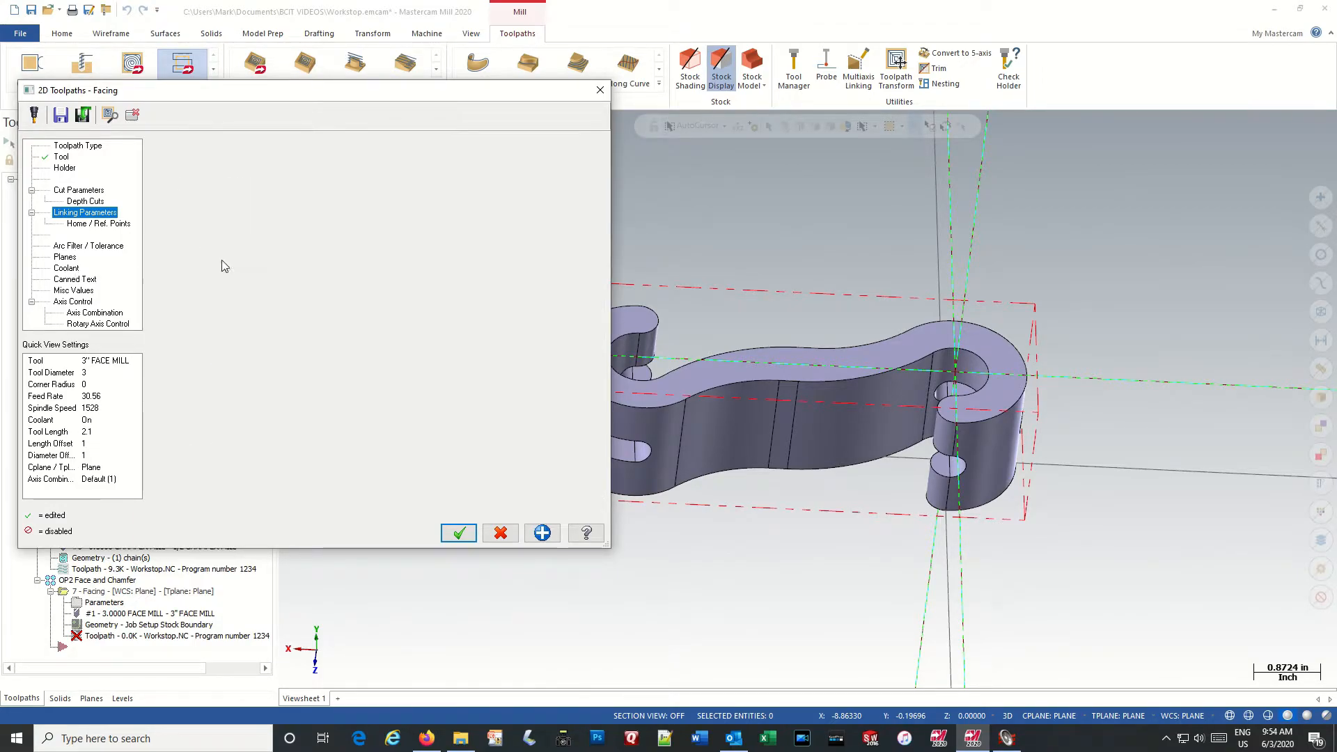
{"action": "left_click", "coordinate": [459, 534]}
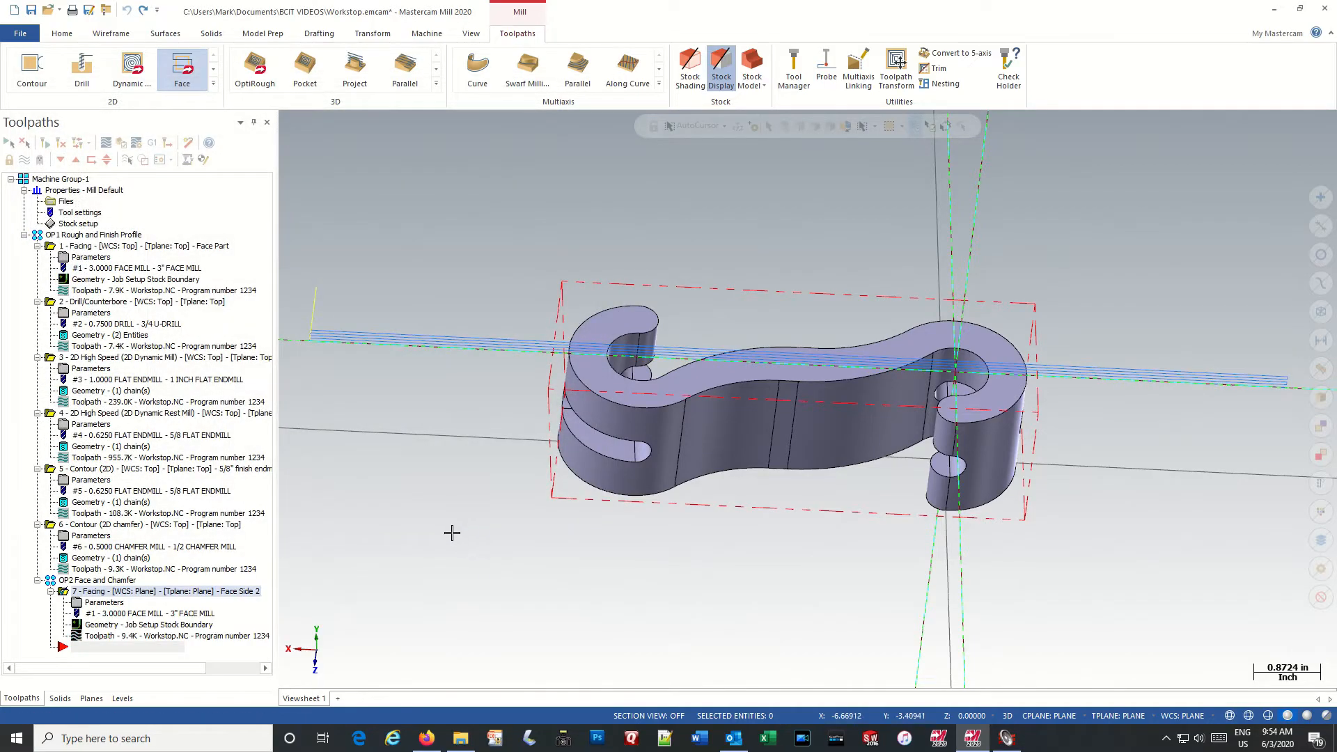
Step: Start a contour toolpath and chain the edge loop around the part's upper face, with that face as reference
{"action": "mouse_move", "coordinate": [452, 528]}
{"action": "middle_mouse_down"}
{"action": "mouse_move", "coordinate": [474, 457]}
{"action": "mouse_move", "coordinate": [430, 462]}
{"action": "mouse_move", "coordinate": [400, 492]}
{"action": "mouse_move", "coordinate": [409, 501]}
{"action": "middle_mouse_up"}
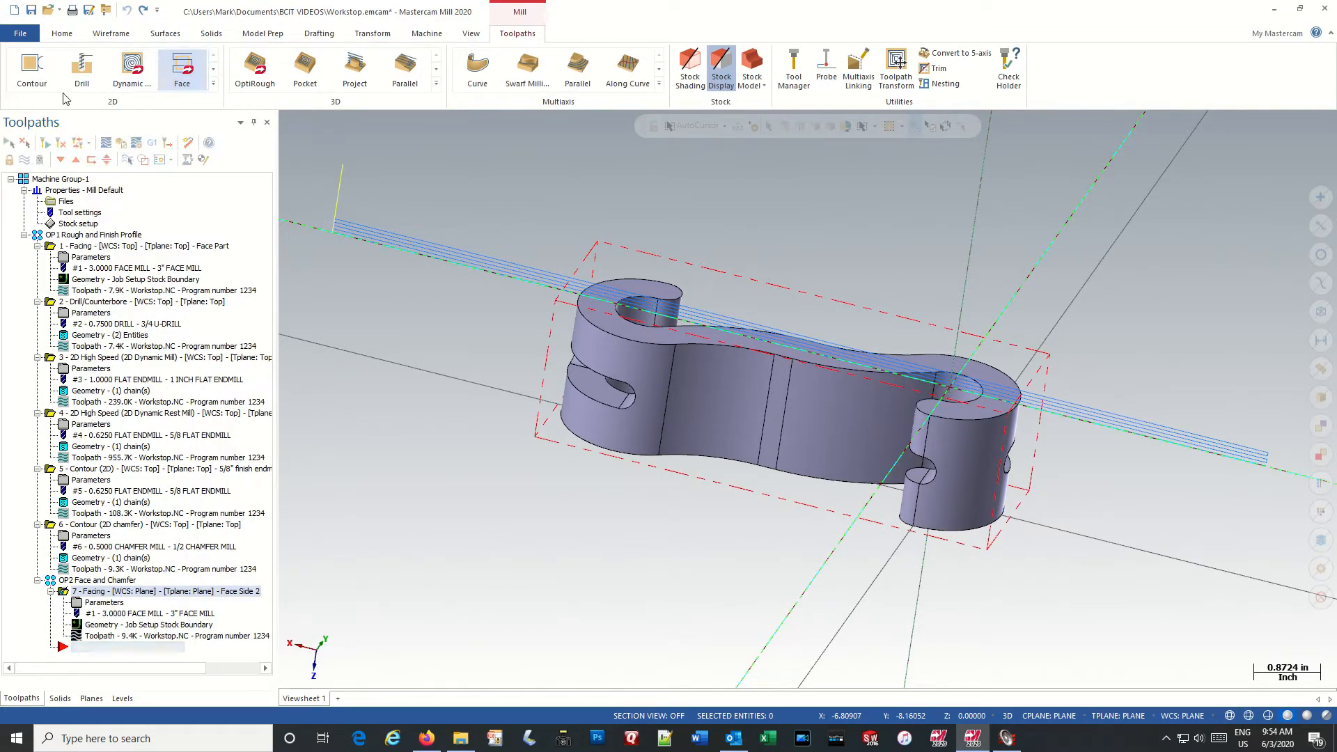
{"action": "left_click", "coordinate": [32, 67]}
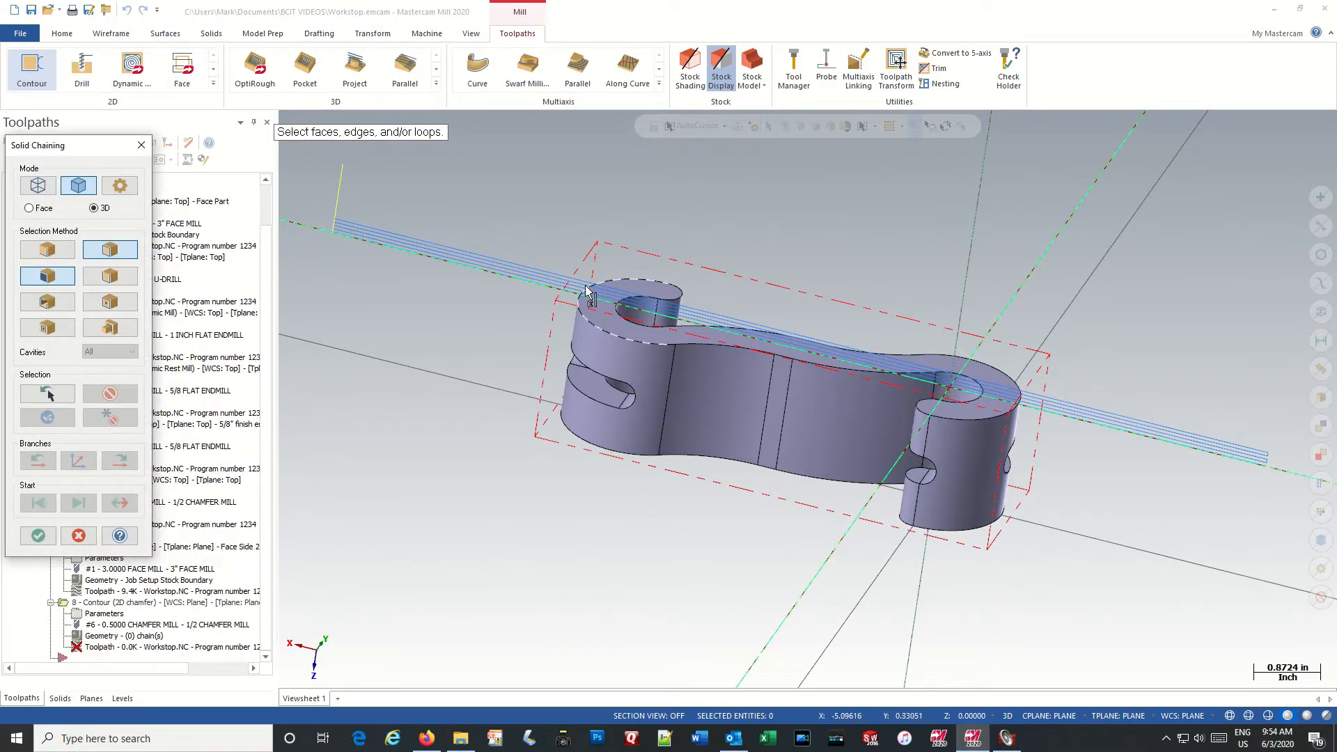
{"action": "left_click", "coordinate": [592, 324]}
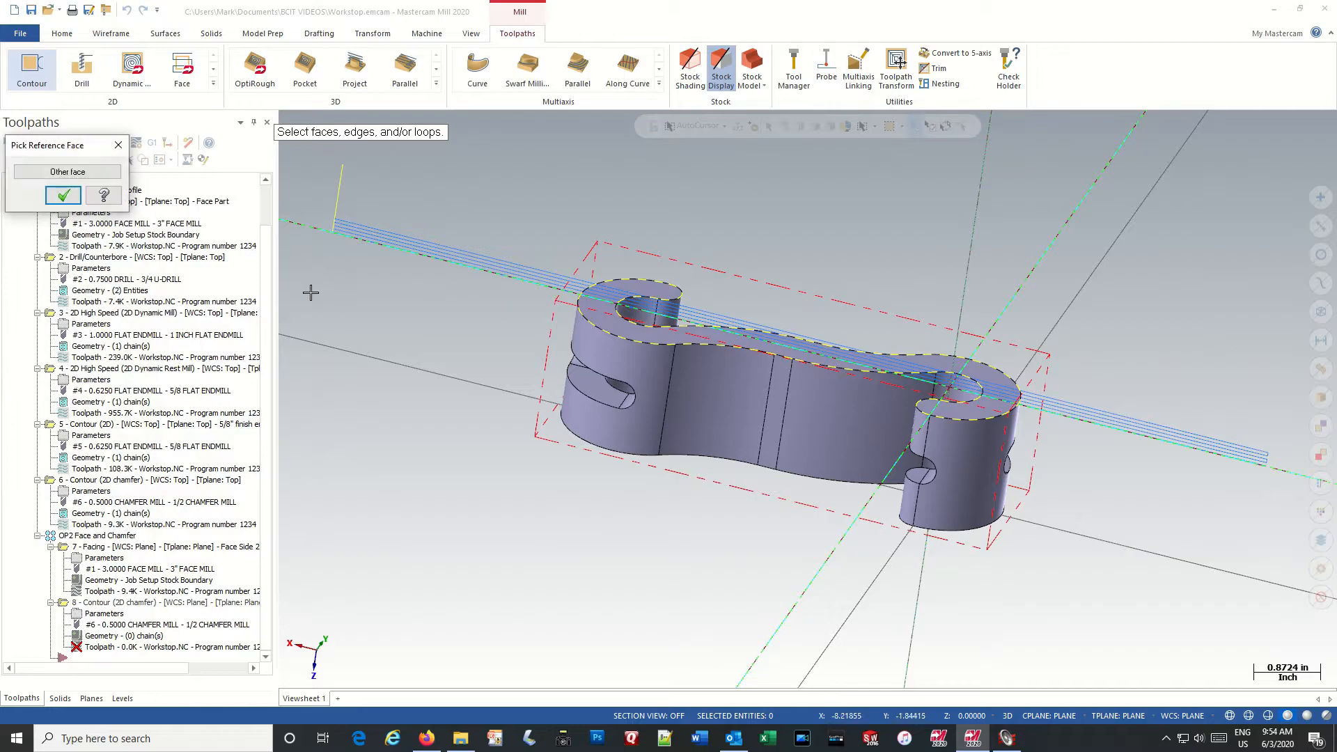
{"action": "left_click", "coordinate": [63, 195]}
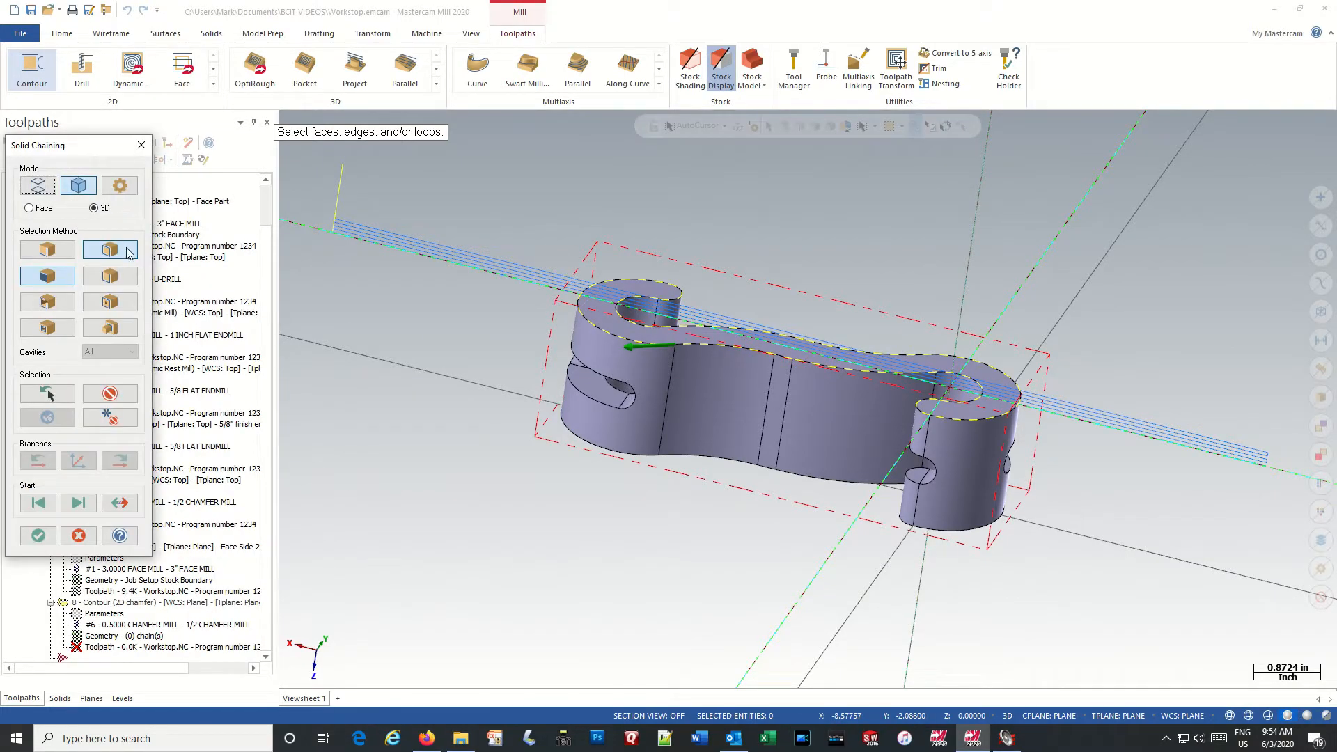
{"action": "left_click", "coordinate": [38, 536]}
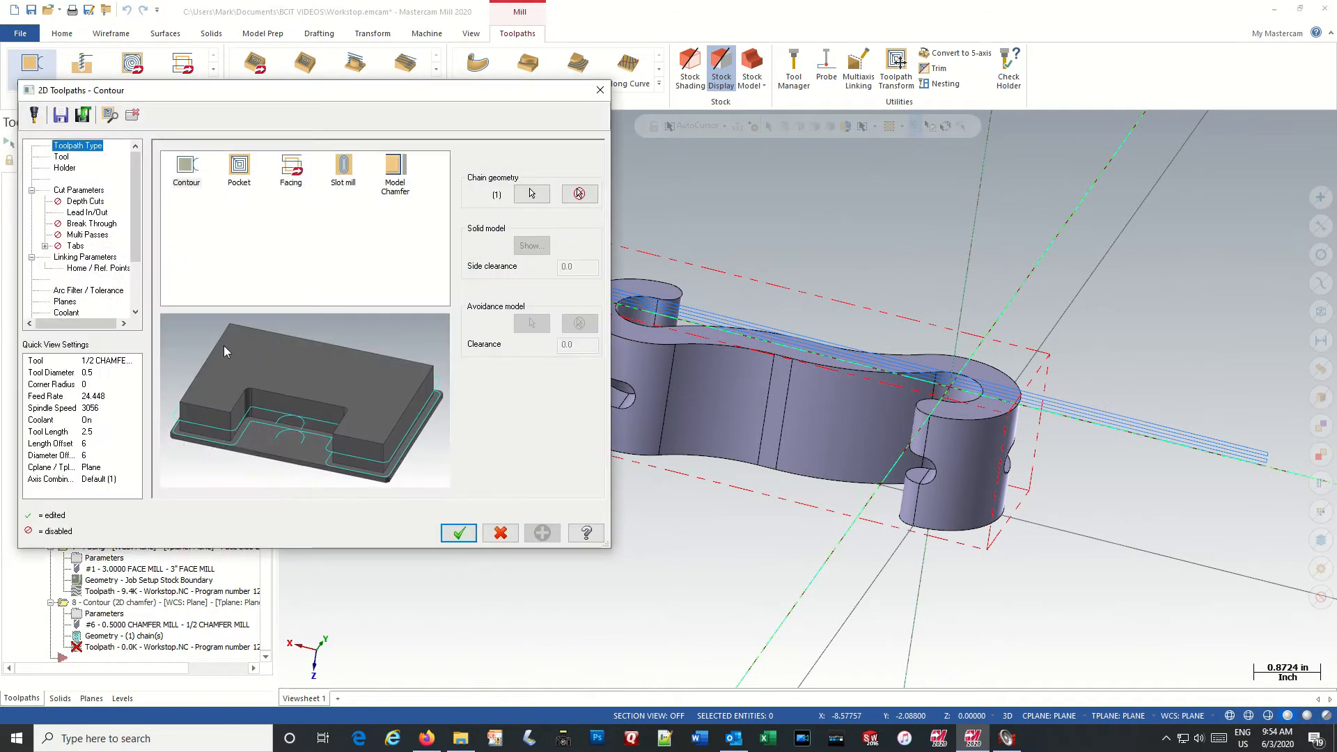
Step: Check the 2D chamfer contour's tool and cut parameters, set its top of stock to 0.0, and generate the toolpath
{"action": "left_click", "coordinate": [62, 157]}
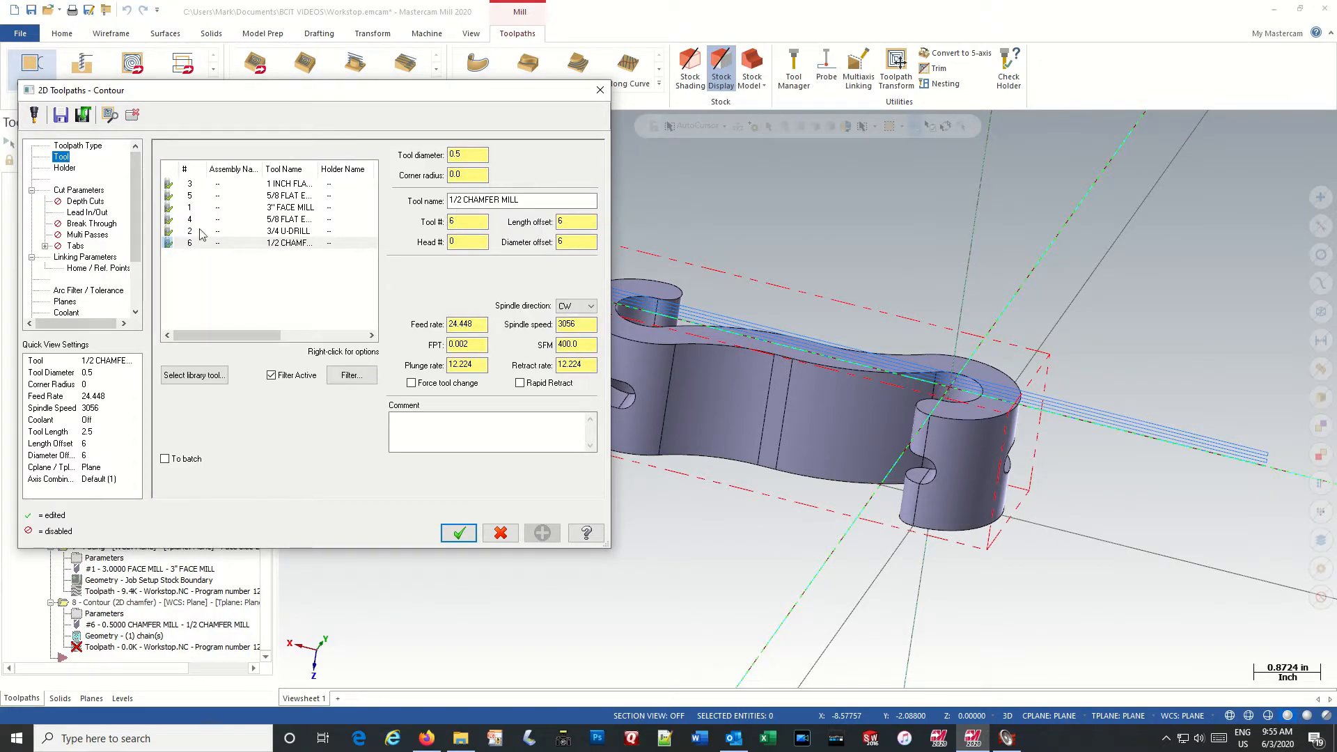
{"action": "left_click", "coordinate": [78, 192]}
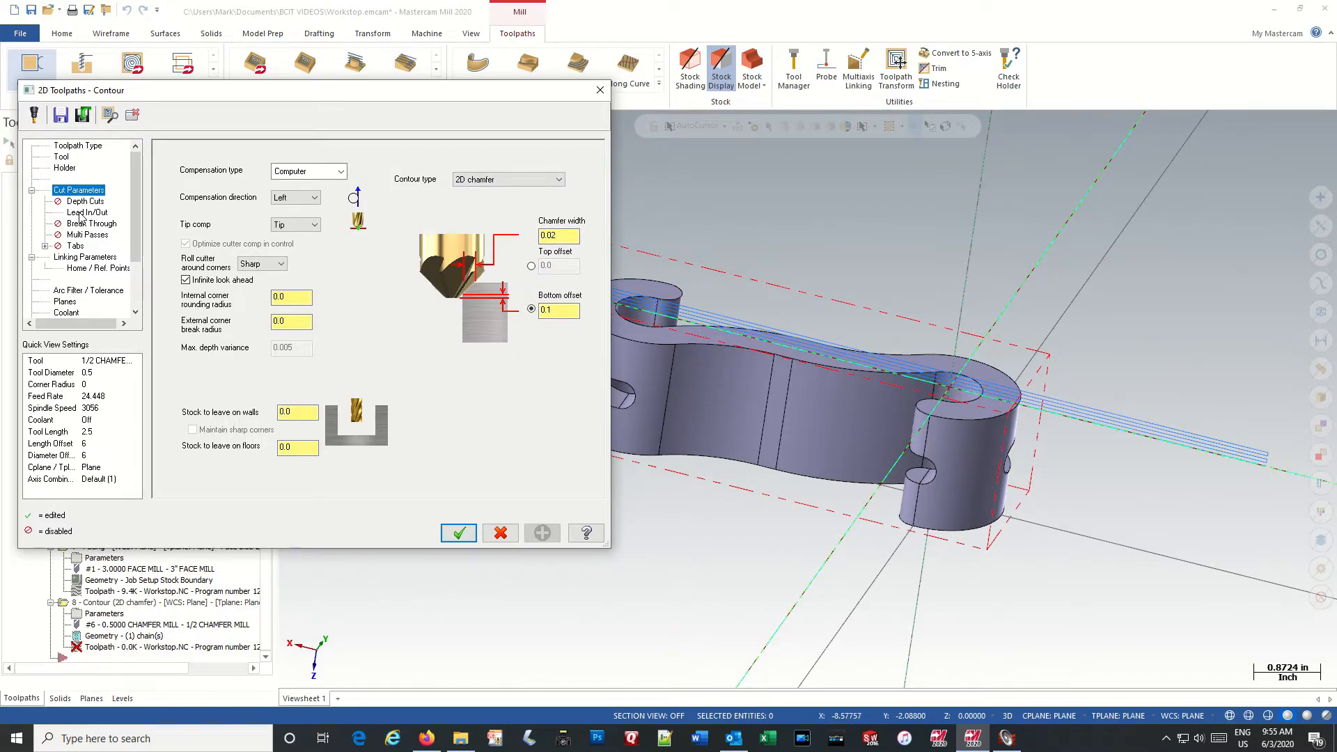
{"action": "left_click", "coordinate": [85, 258]}
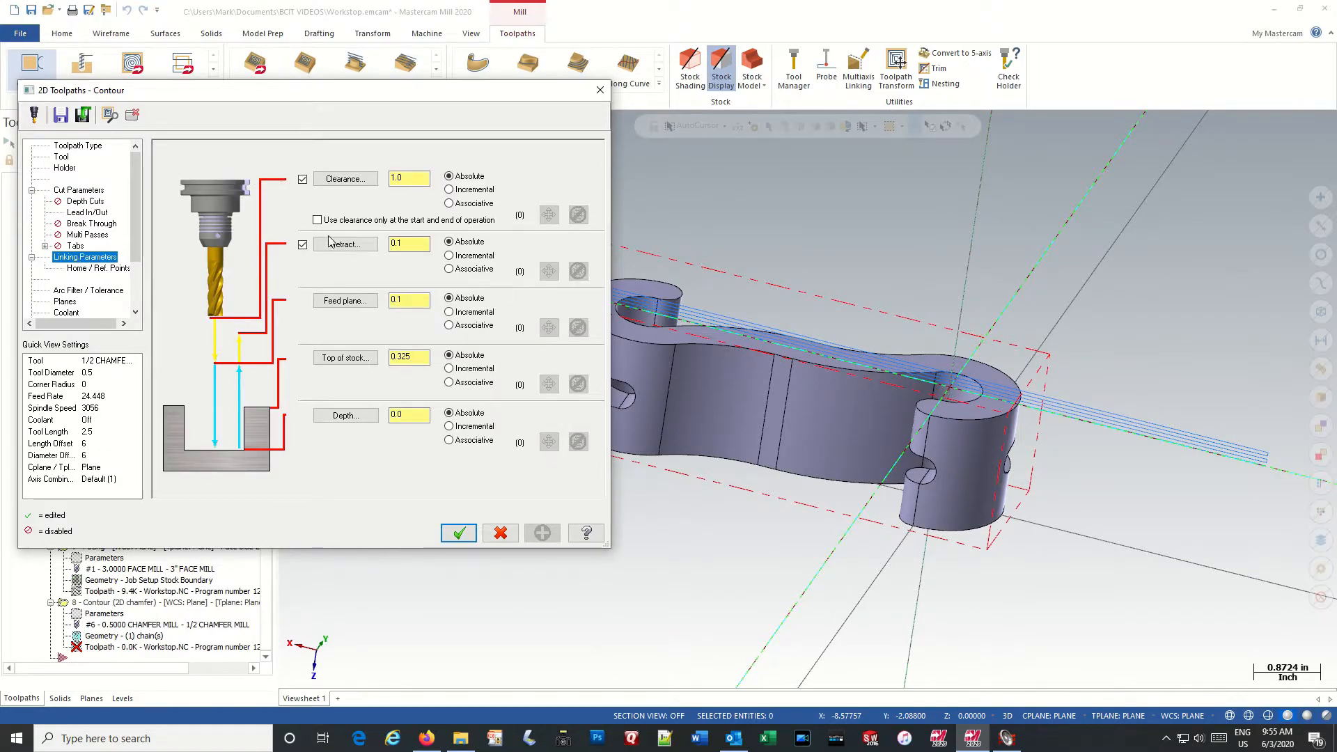
{"action": "left_click", "coordinate": [397, 356]}
{"action": "left_click_drag", "start_coordinate": [396, 356], "coordinate": [410, 356]}
{"action": "type", "text": "0"}
{"action": "key", "text": "BackSpace"}
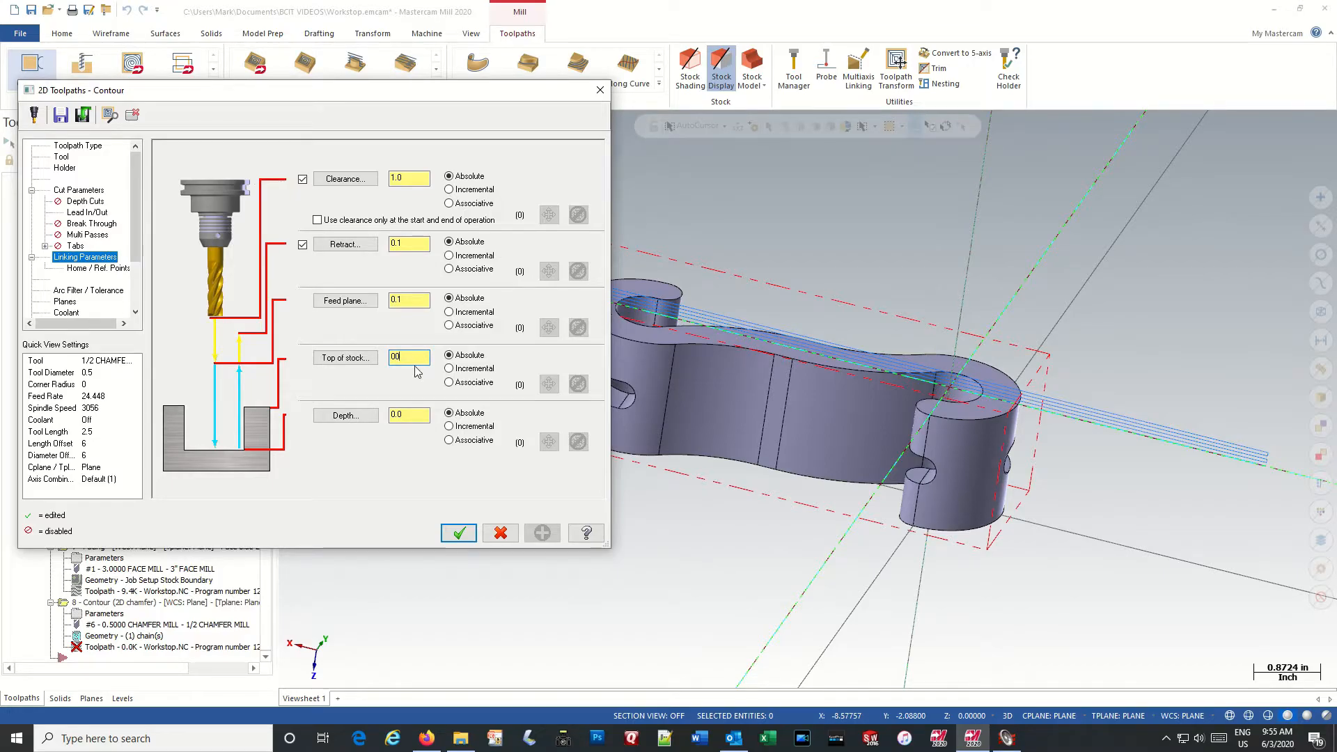
{"action": "left_click", "coordinate": [407, 414]}
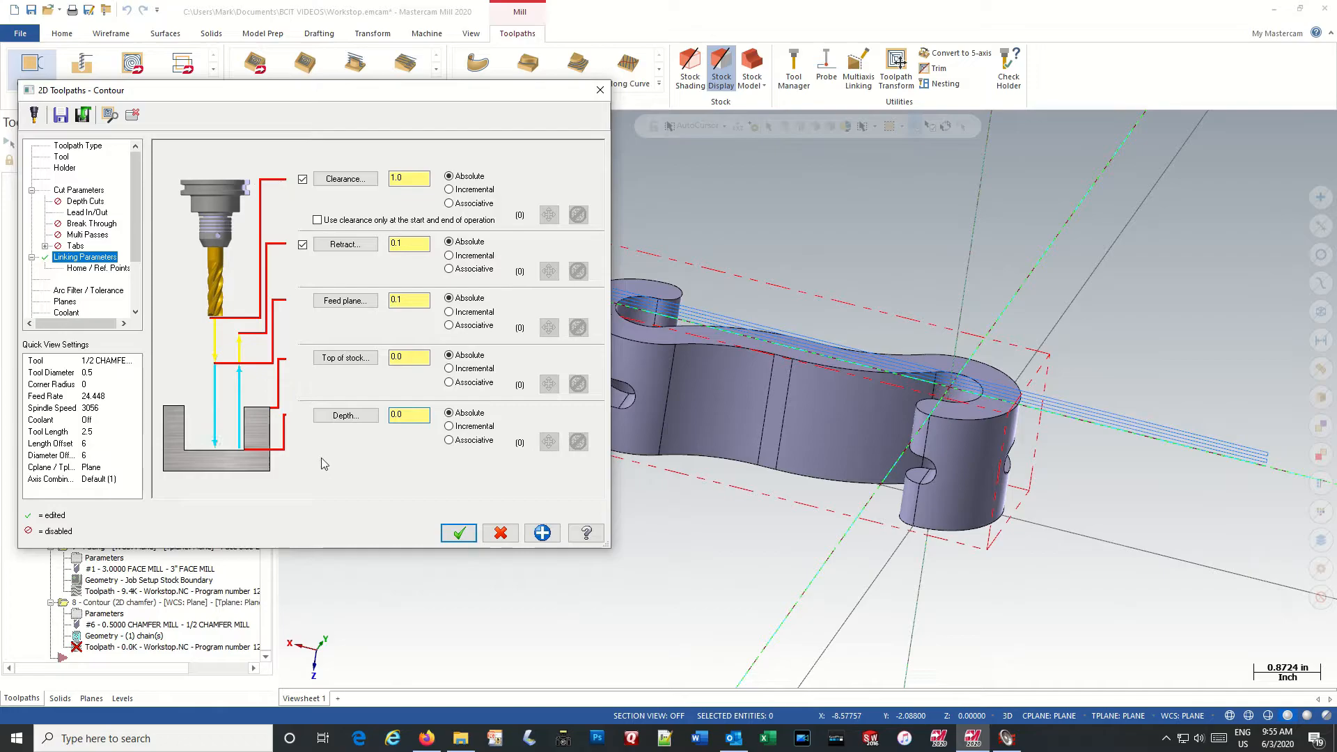
{"action": "left_click", "coordinate": [460, 537]}
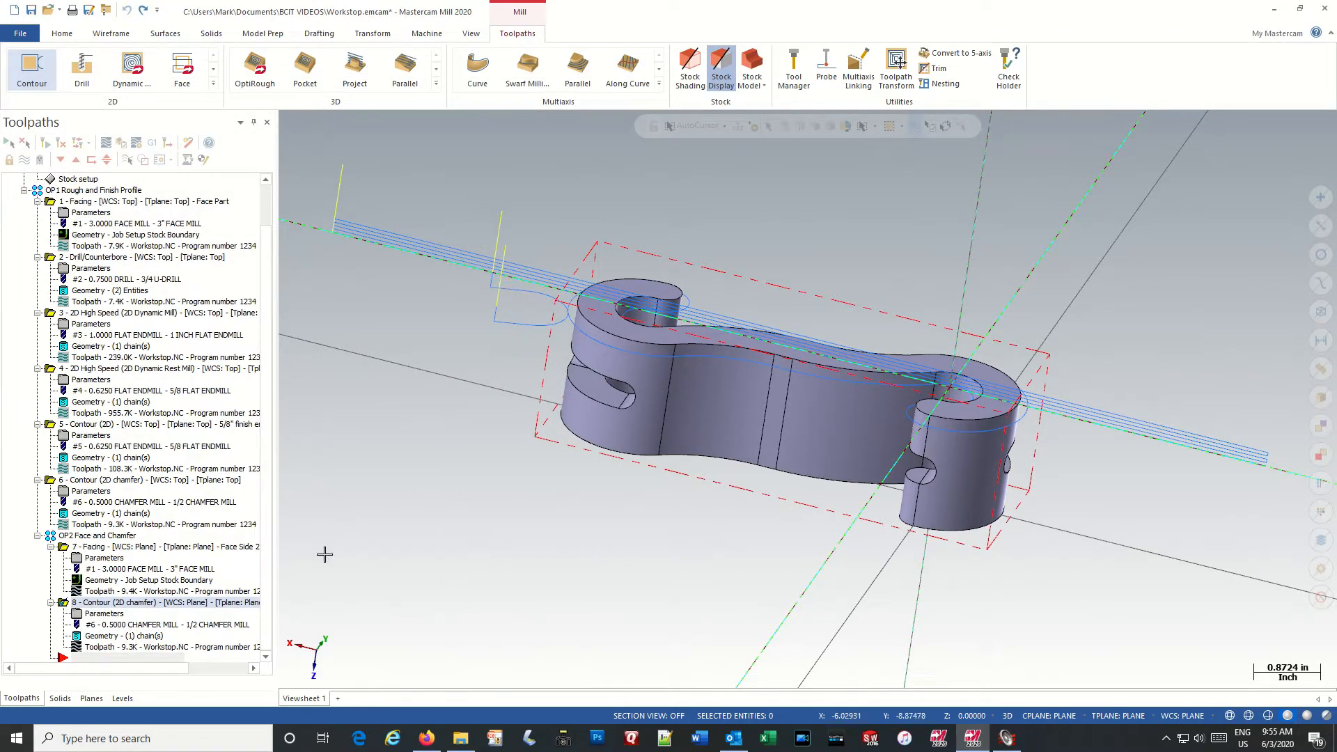
Step: Select the facing and chamfer operations of the OP2 group and run their verification in the simulator
{"action": "left_click", "coordinate": [69, 548]}
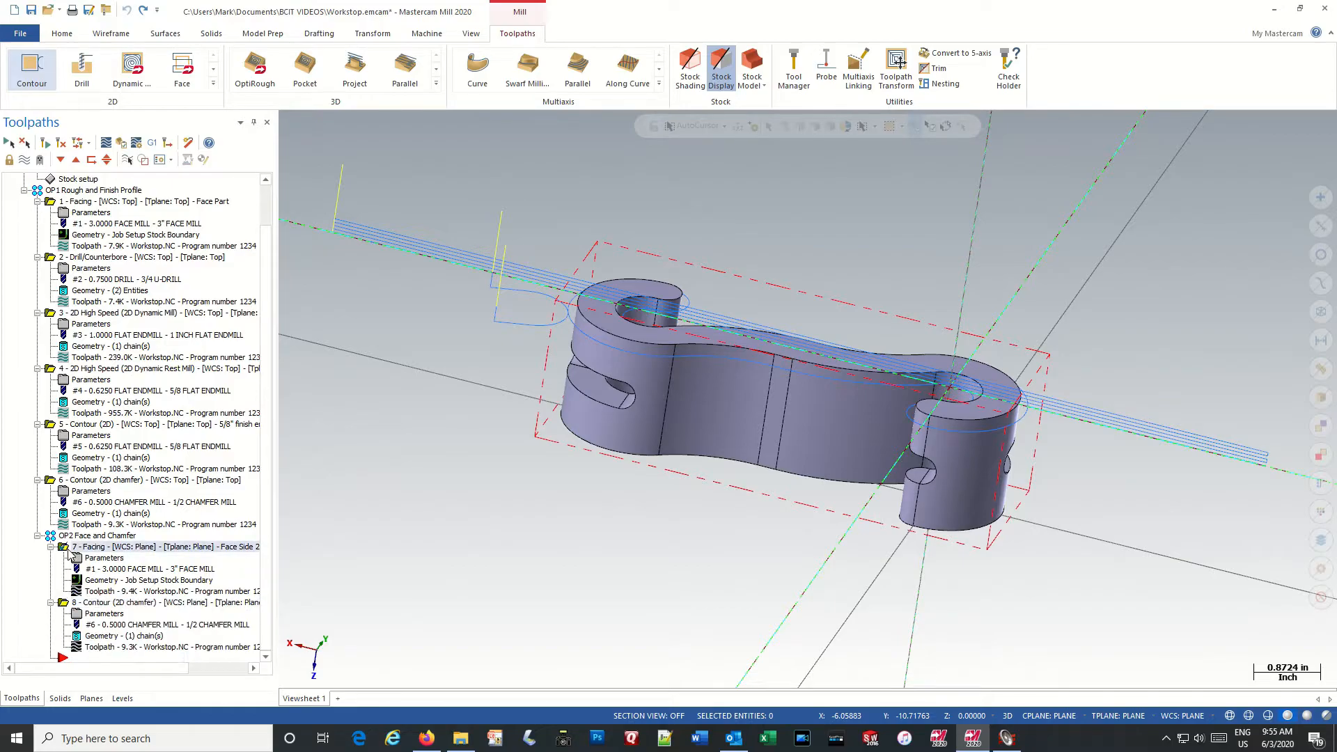
{"action": "left_click", "coordinate": [103, 603]}
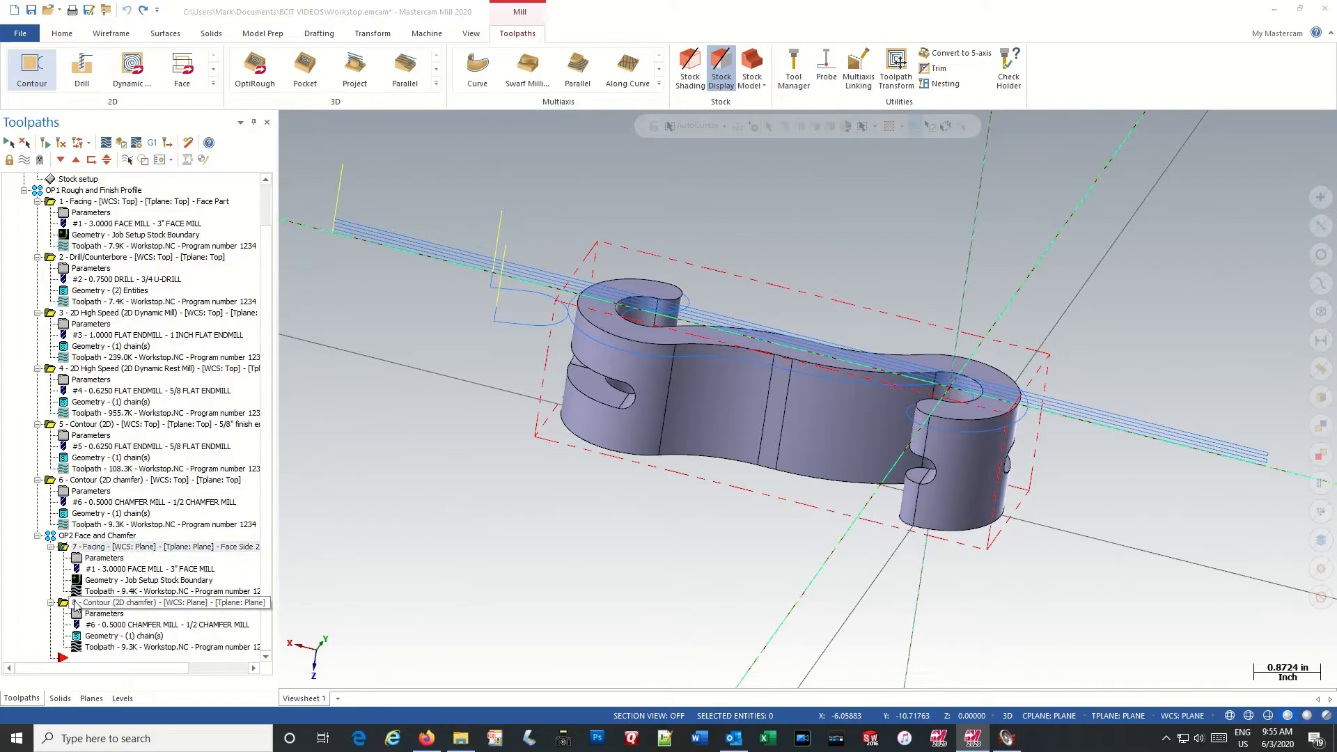
{"action": "left_click", "coordinate": [121, 143]}
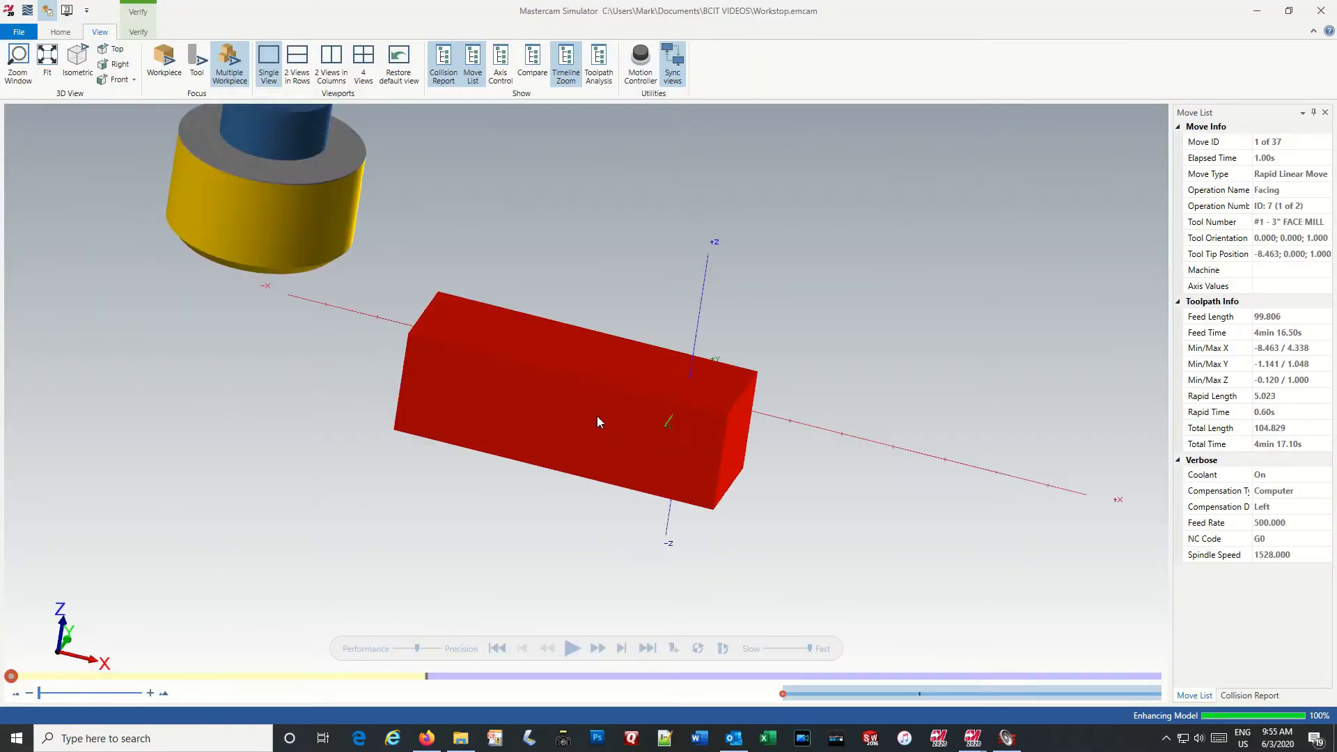
{"action": "left_click", "coordinate": [568, 650]}
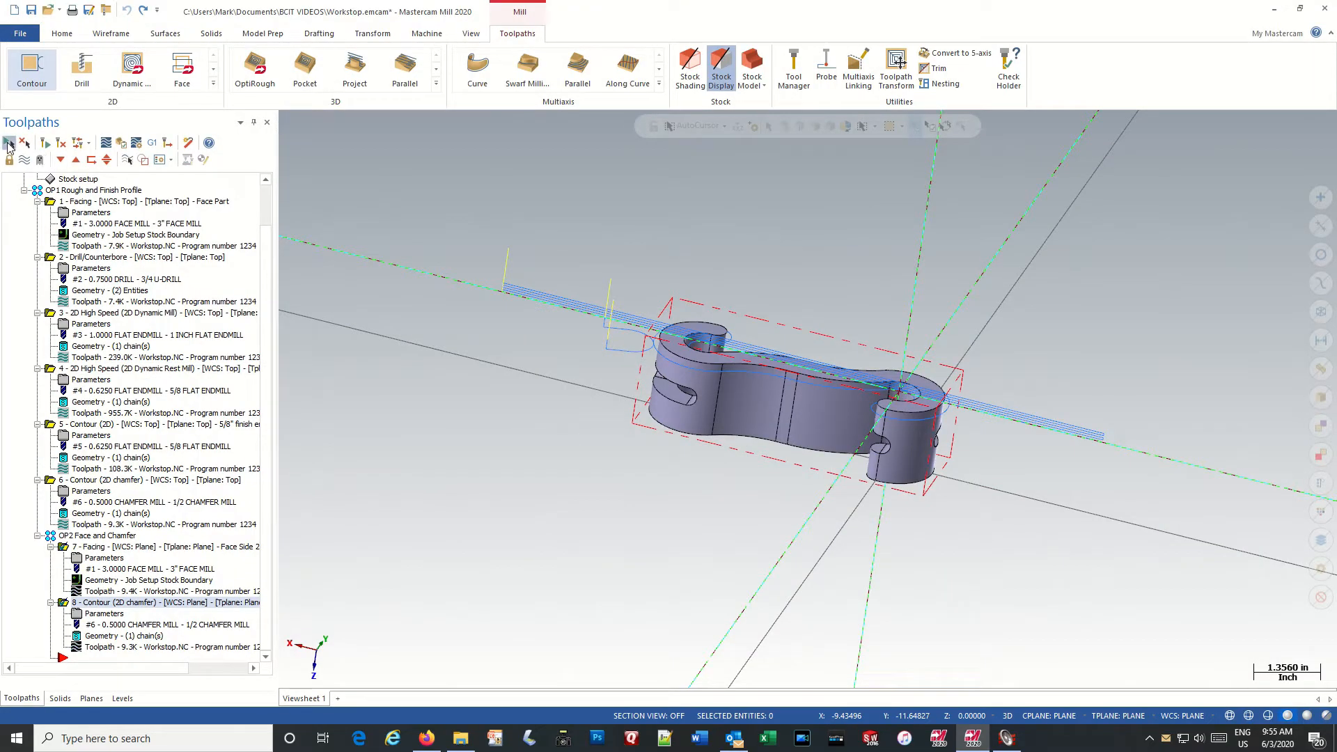
Step: Select all operations, display their toolpaths, and verify the complete machining sequence through to the chamfered part
{"action": "left_click", "coordinate": [9, 143]}
{"action": "left_click", "coordinate": [24, 161]}
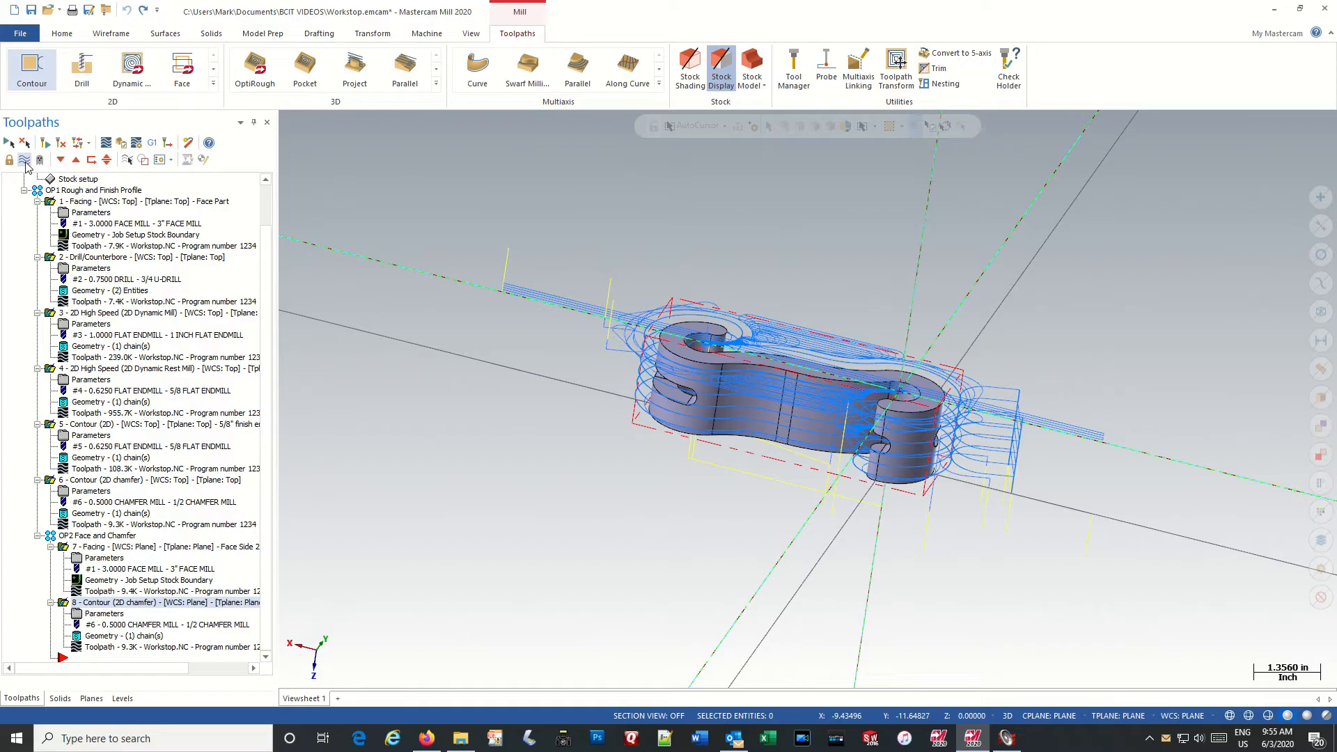
{"action": "left_click", "coordinate": [117, 142]}
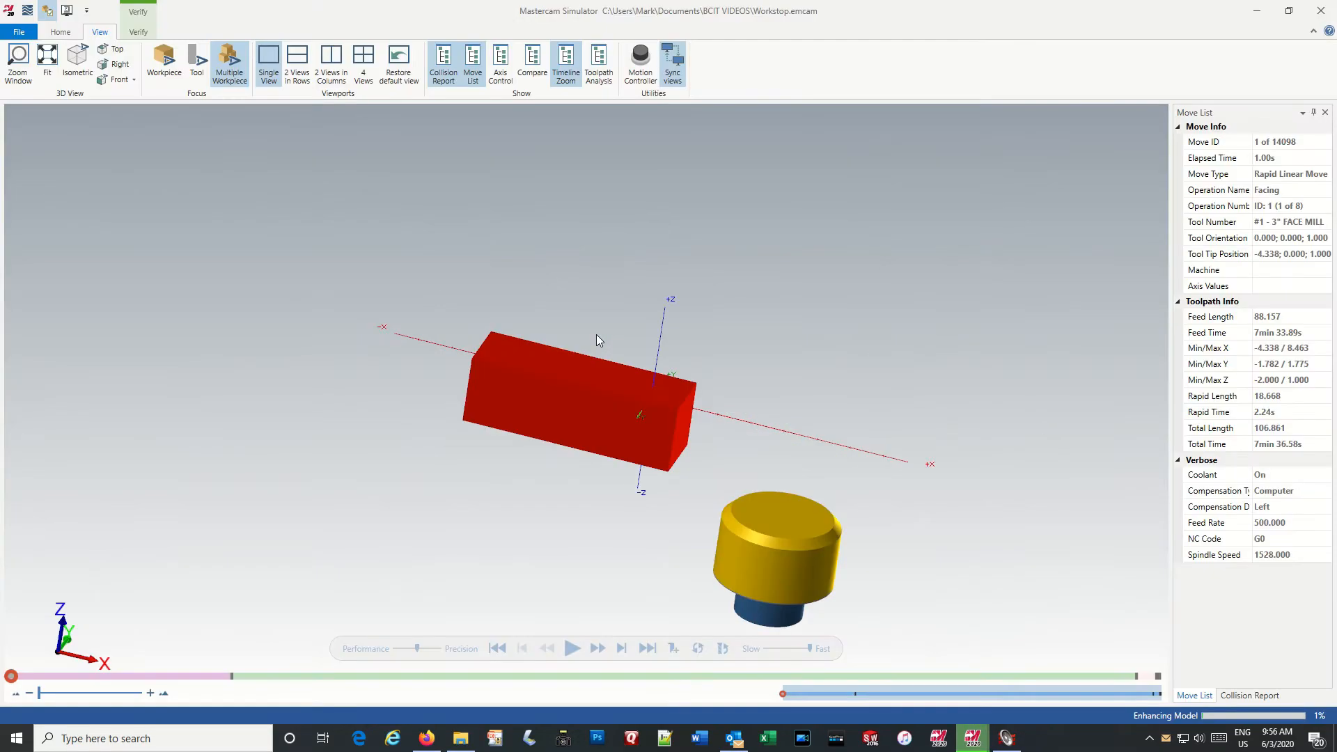
{"action": "left_click", "coordinate": [570, 650]}
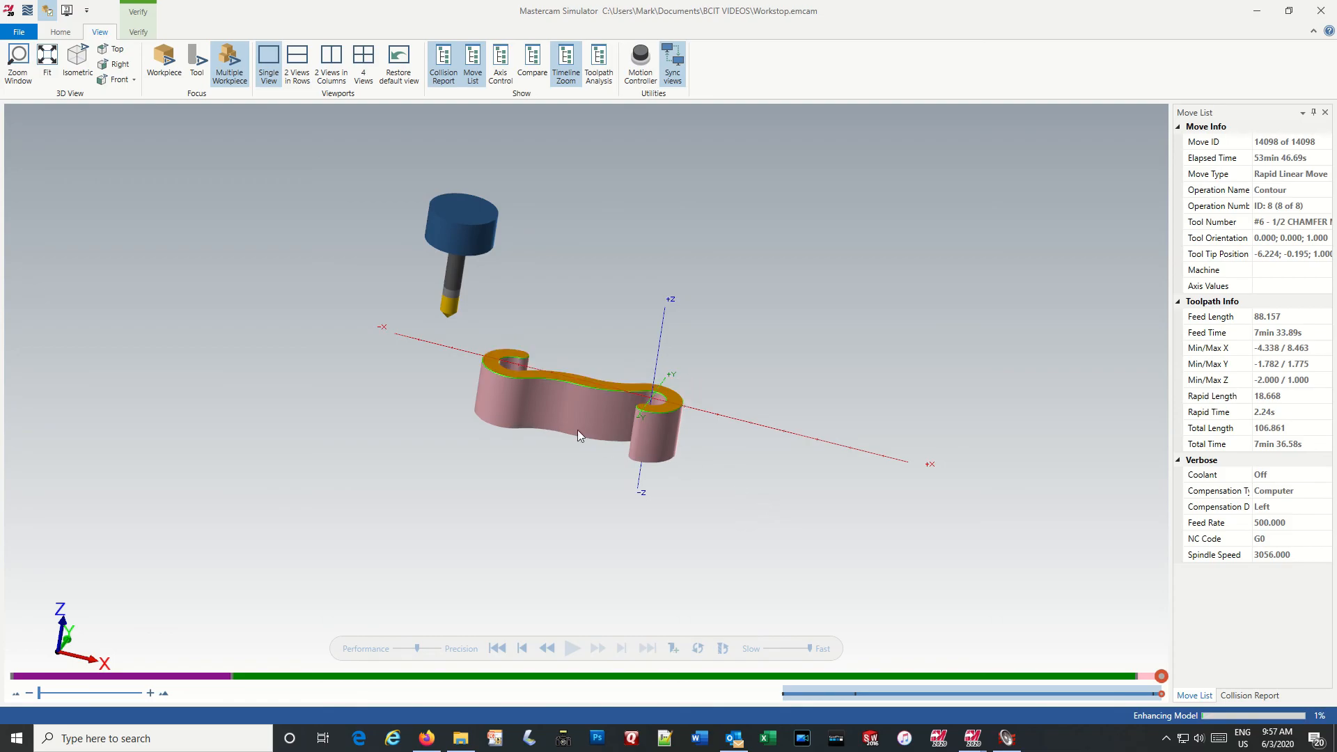
{"action": "scroll", "coordinate": [589, 385], "scroll_direction": "up", "scroll_amount": 5}
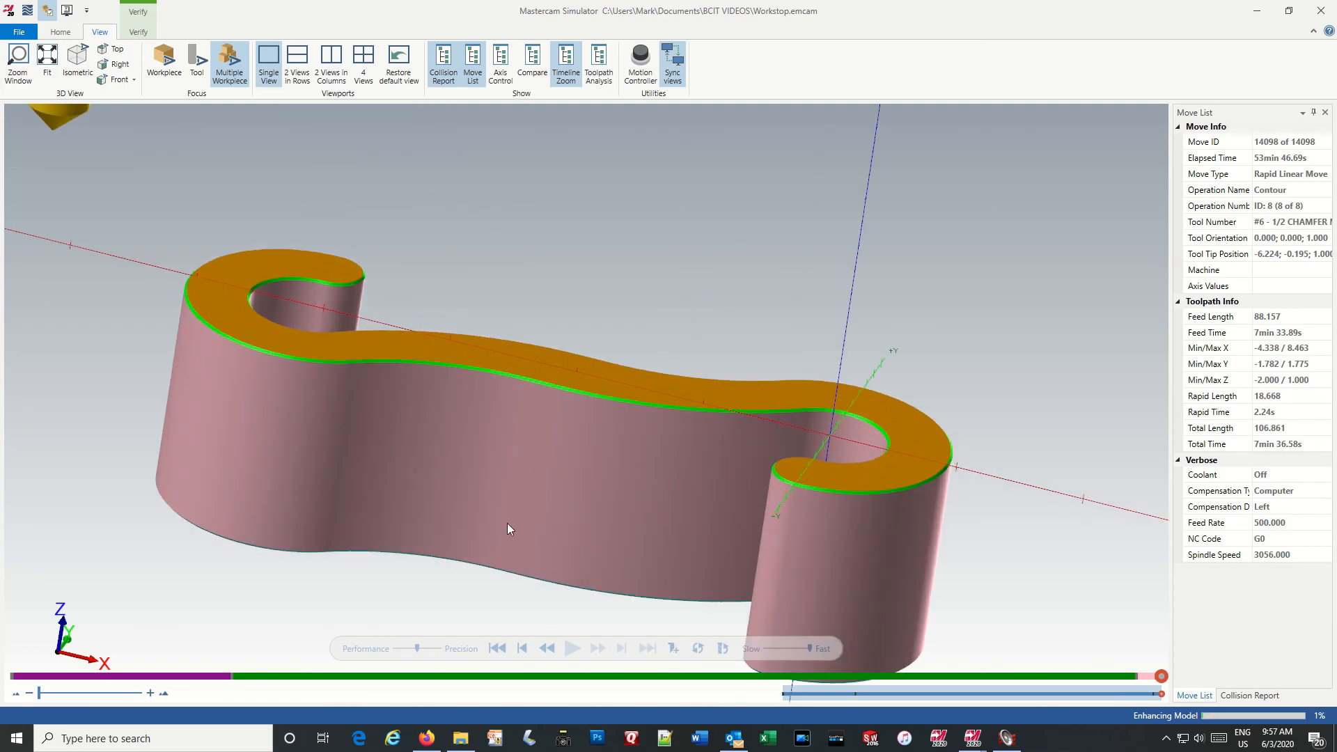